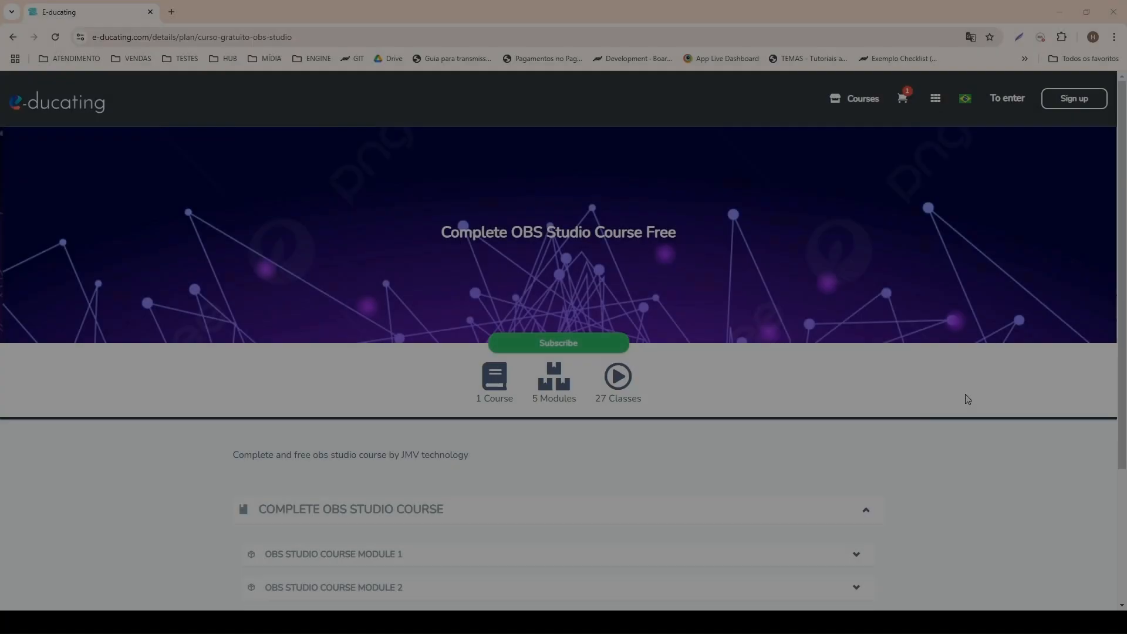
Expand Module 1 of the Complete OBS Studio Course and look over its lesson list.
{"action": "scroll", "coordinate": [897, 405], "scroll_direction": "down", "scroll_amount": 5}
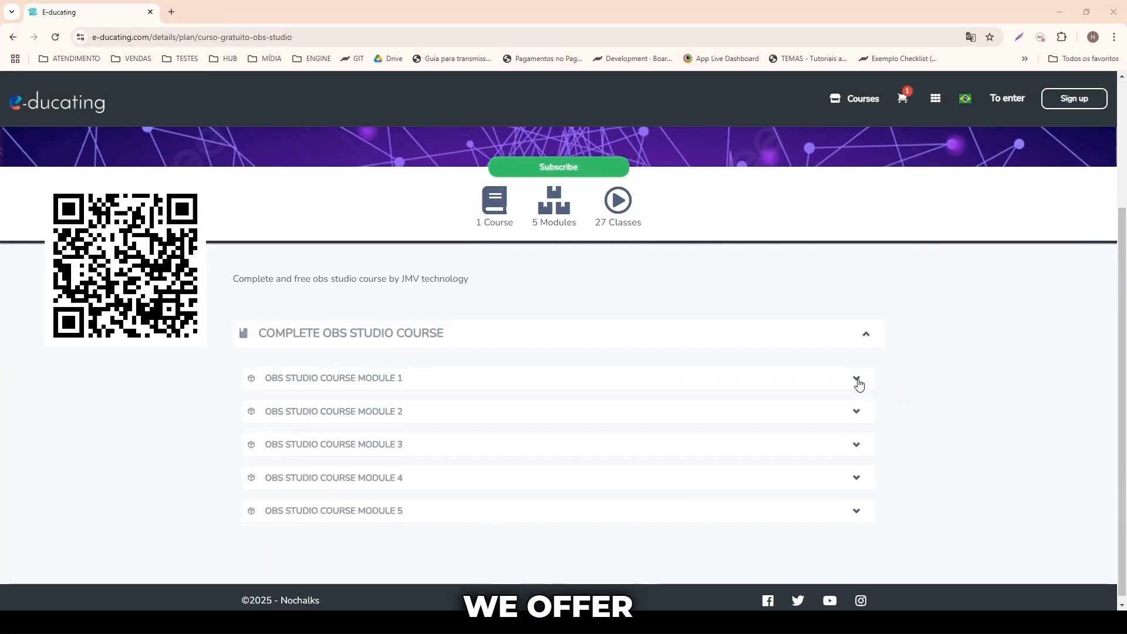
{"action": "left_click", "coordinate": [856, 380]}
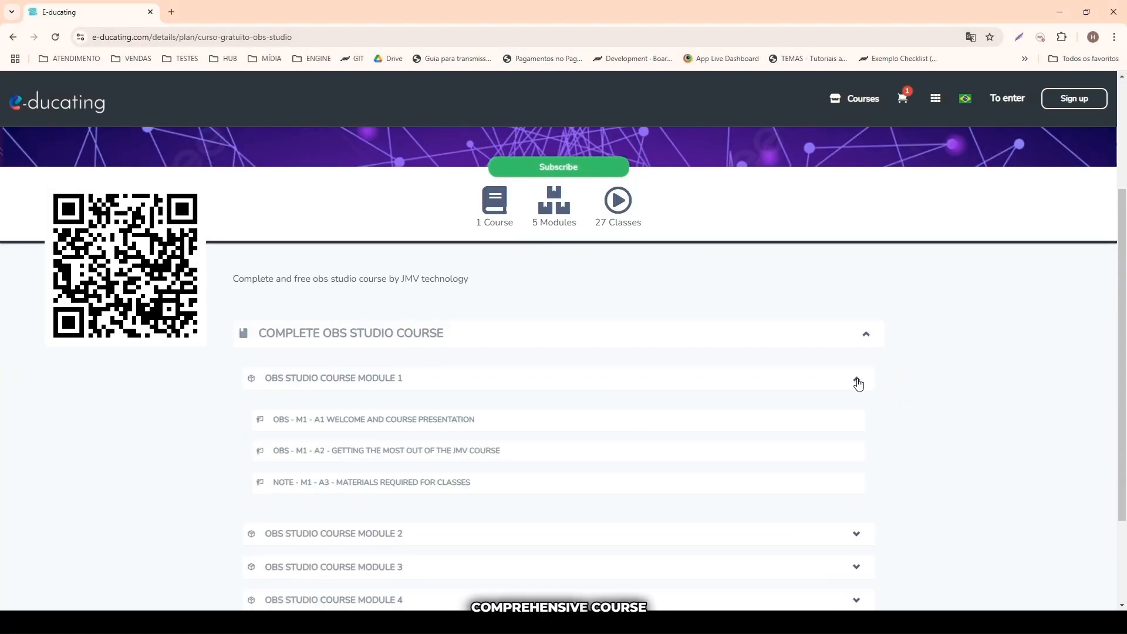
{"action": "scroll", "coordinate": [916, 451], "scroll_direction": "down", "scroll_amount": 2}
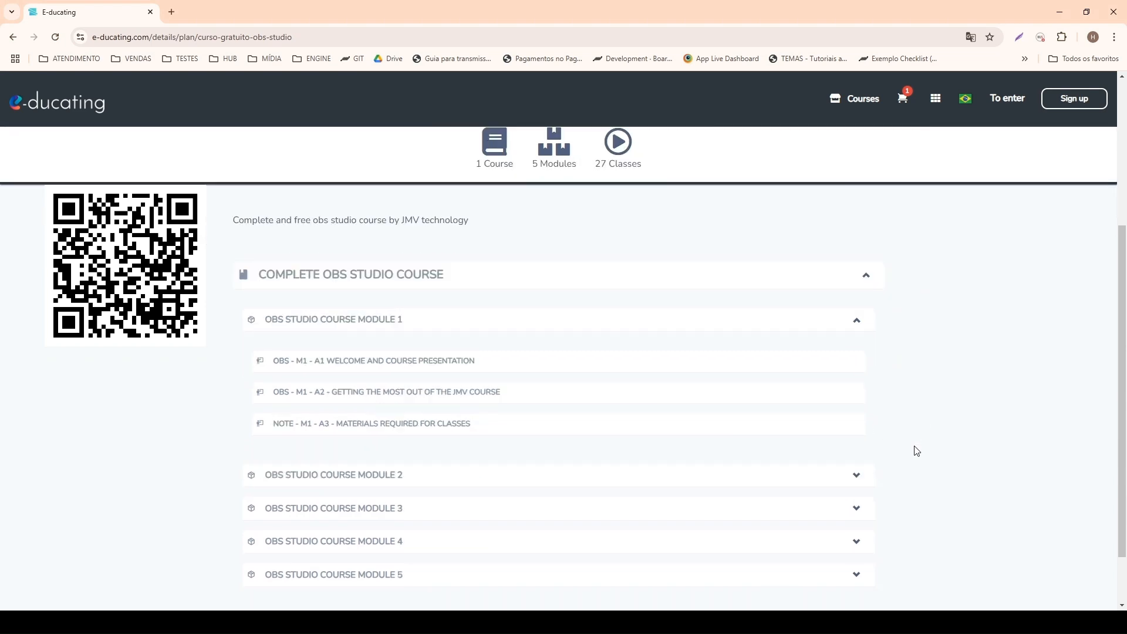
{"action": "left_click", "coordinate": [858, 418]}
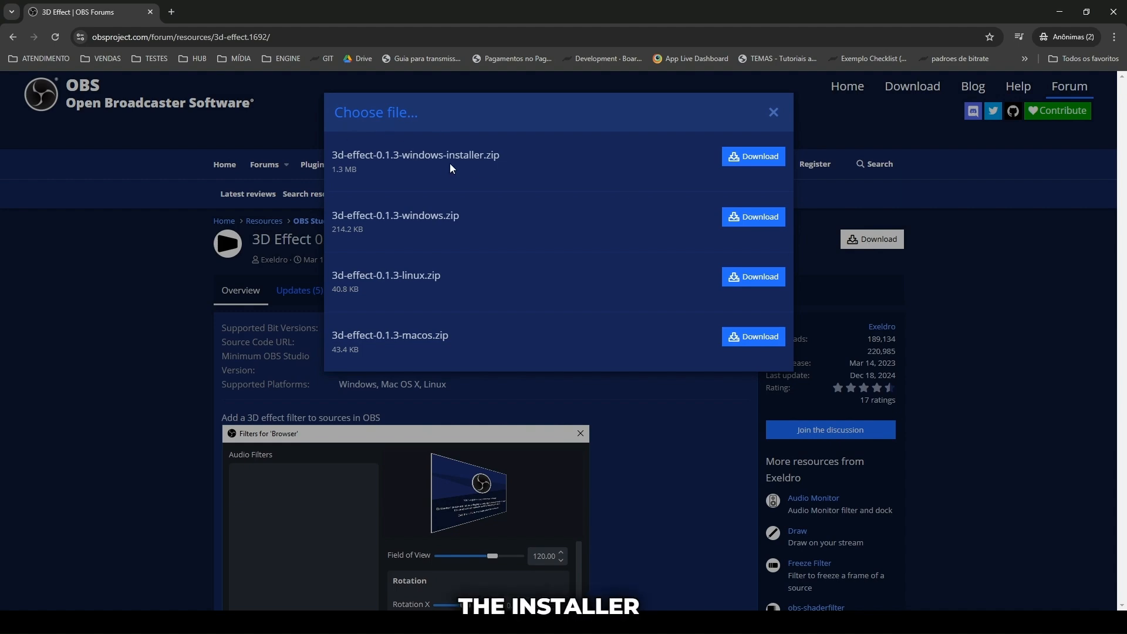
Download 3d-effect-0.1.3-windows-installer.zip and extract it in place on the desktop.
{"action": "left_click", "coordinate": [738, 165]}
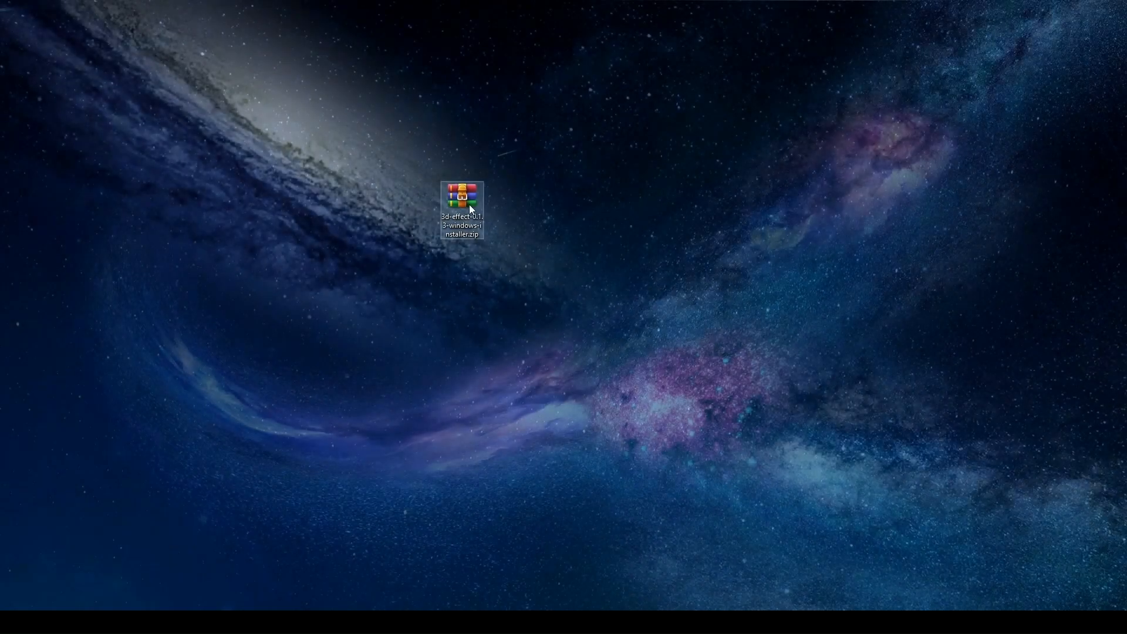
{"action": "right_click", "coordinate": [462, 202]}
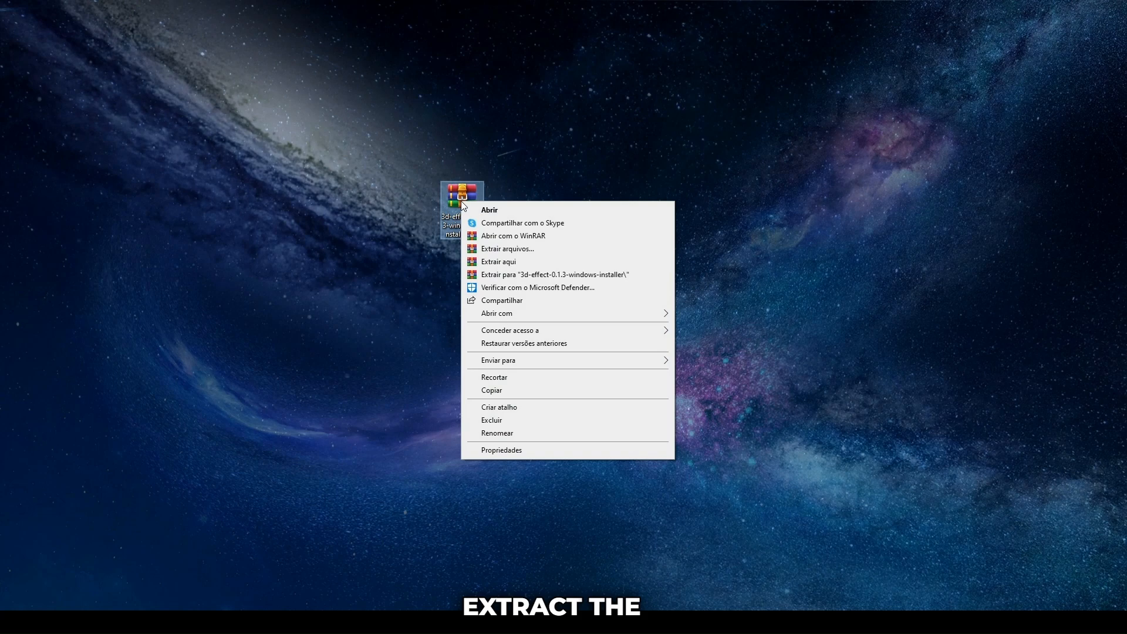
{"action": "left_click", "coordinate": [504, 261]}
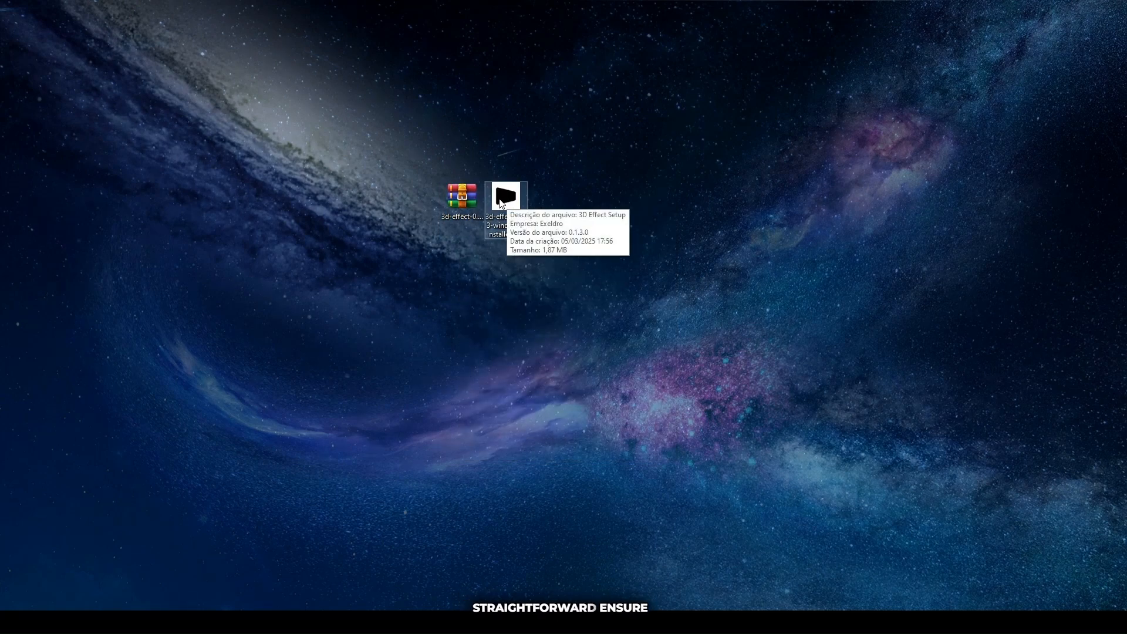
Run the extracted 3D Effect 0.1.3 installer and continue the setup without closing the running applications.
{"action": "double_click", "coordinate": [506, 199]}
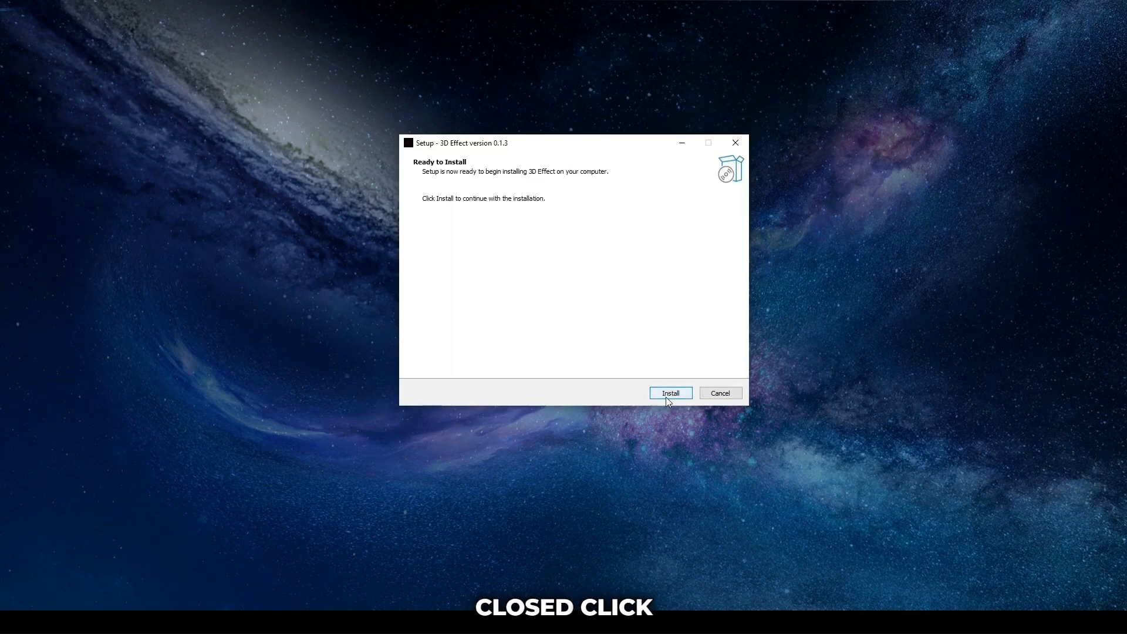
{"action": "left_click", "coordinate": [667, 399]}
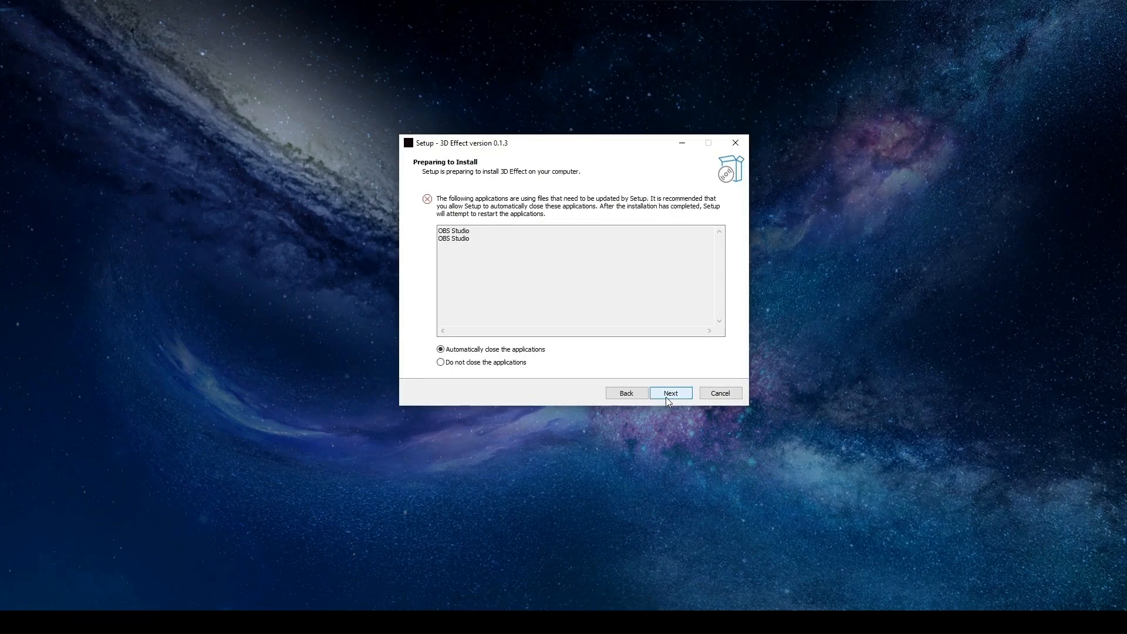
{"action": "left_click", "coordinate": [440, 363]}
{"action": "left_click", "coordinate": [672, 393]}
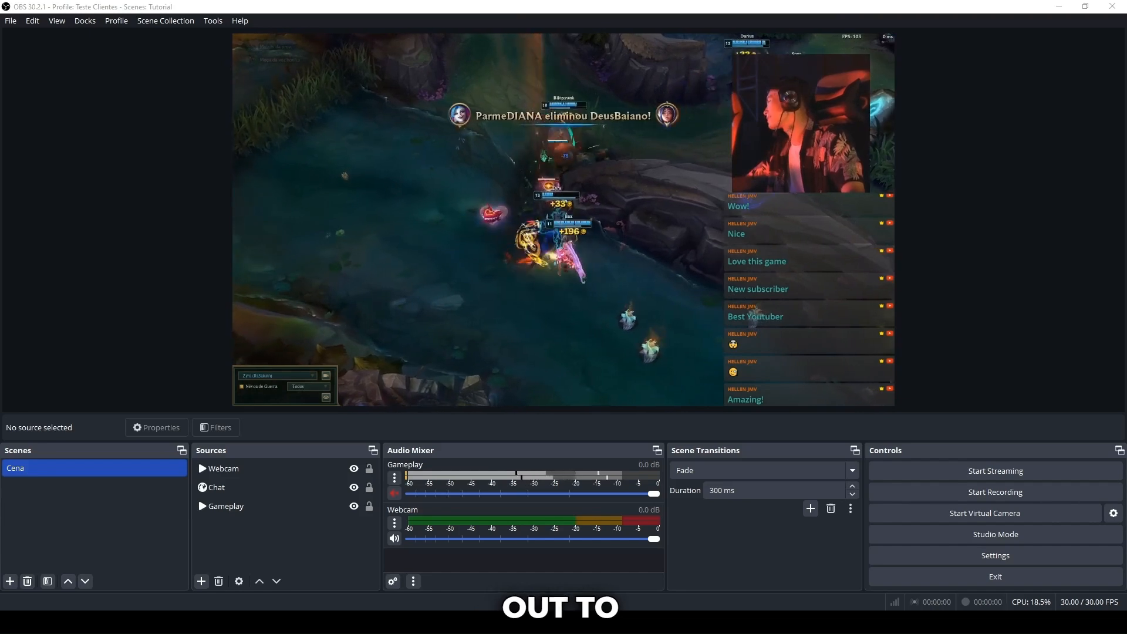
Add a 3D Effect filter to the Chat source, keeping the suggested name.
{"action": "left_click", "coordinate": [235, 488]}
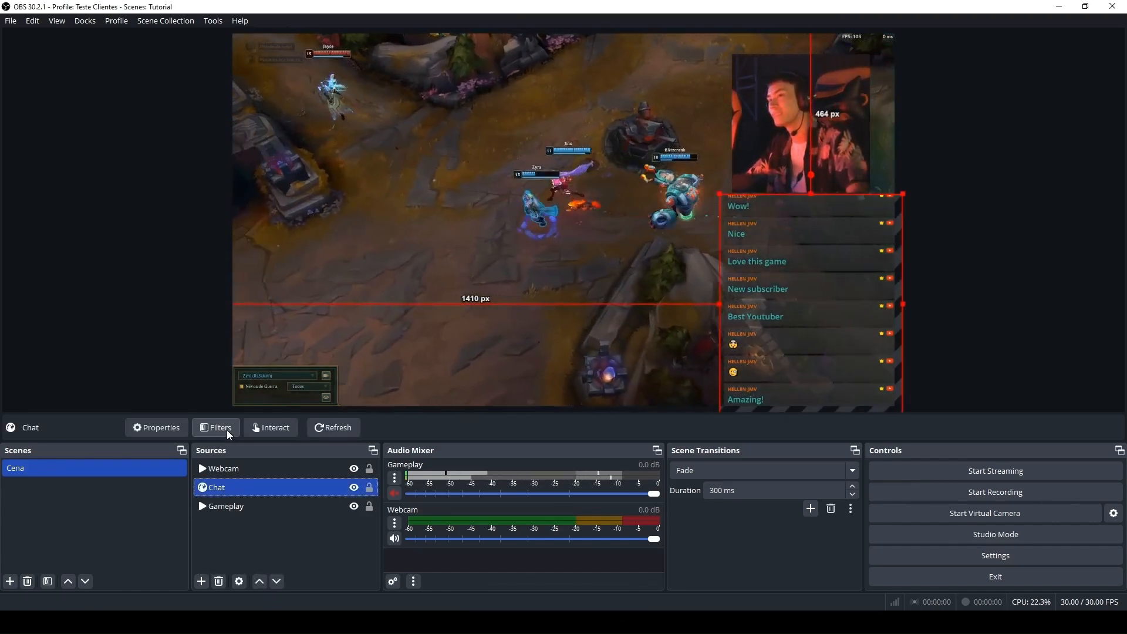
{"action": "left_click", "coordinate": [226, 430]}
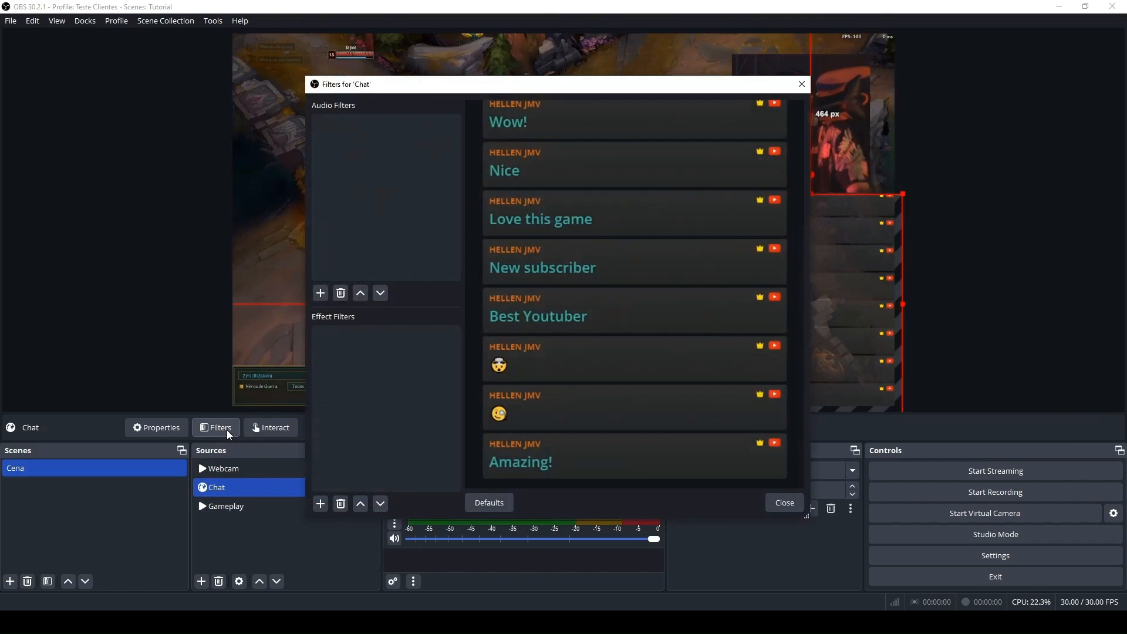
{"action": "left_click", "coordinate": [320, 504]}
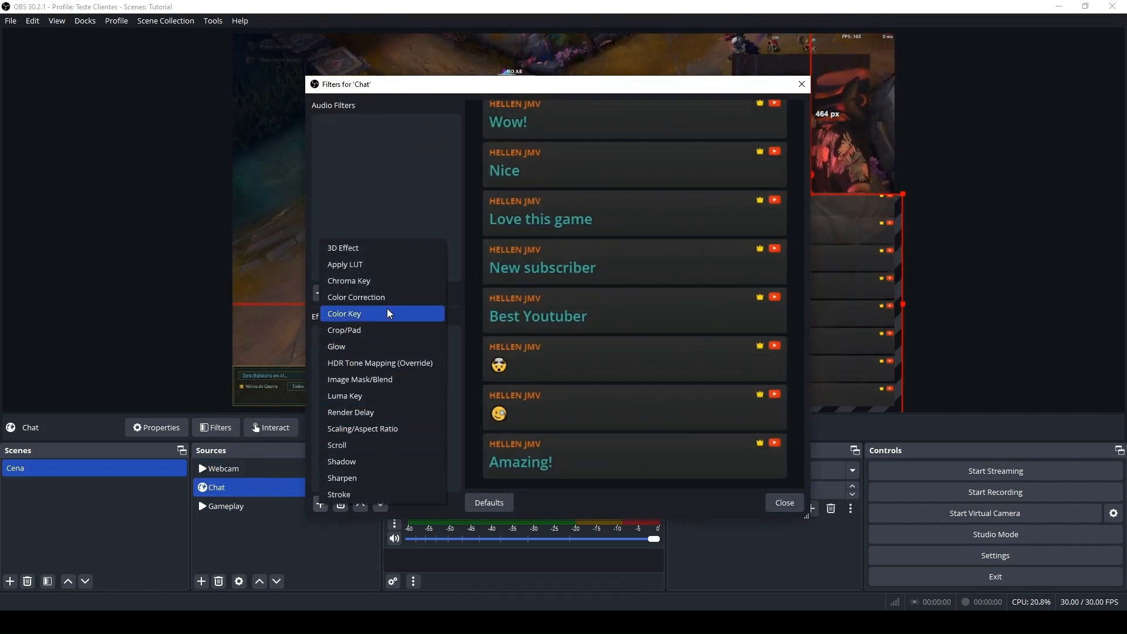
{"action": "left_click", "coordinate": [377, 252]}
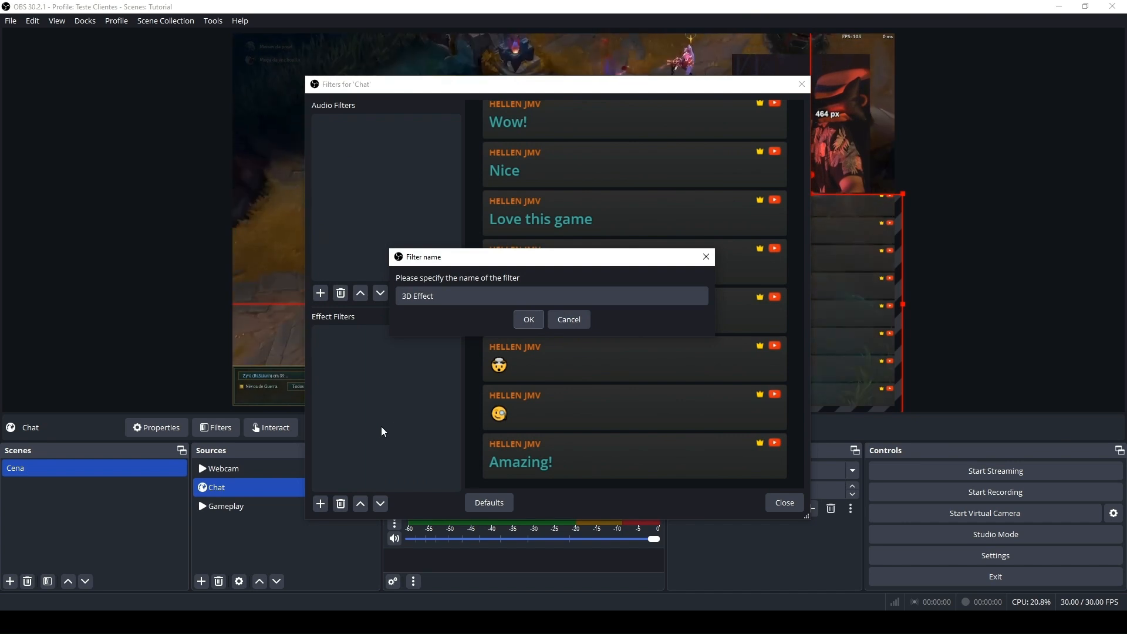
{"action": "left_click", "coordinate": [530, 320]}
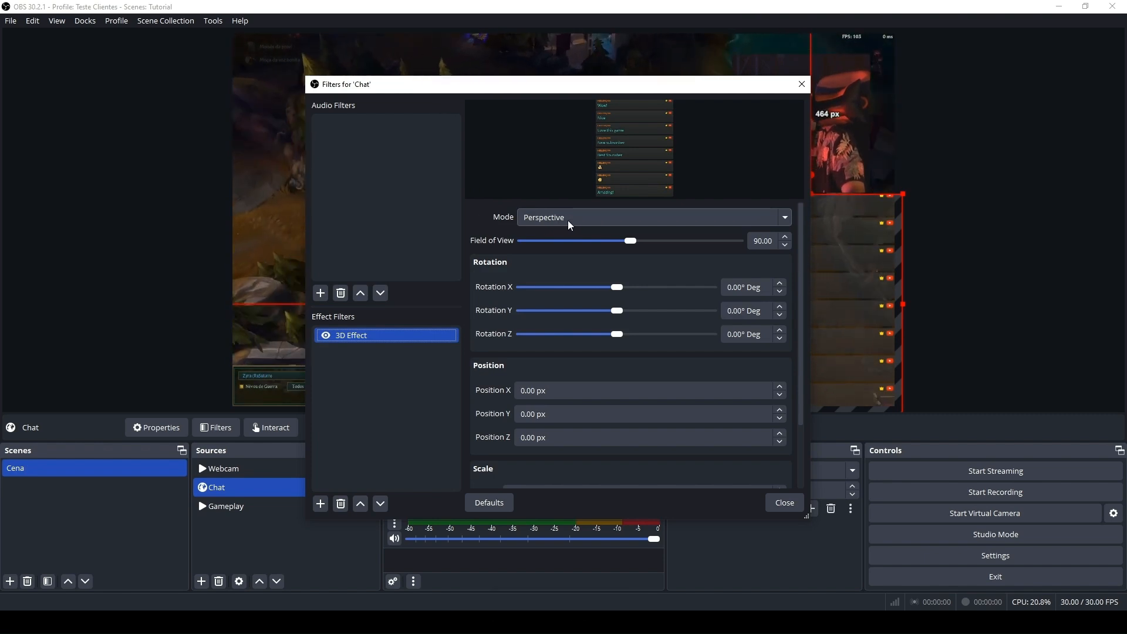
Try out the chat's X, Y and Z rotations one after another, resetting each to 0°.
{"action": "left_click_drag", "start_coordinate": [622, 290], "coordinate": [623, 289]}
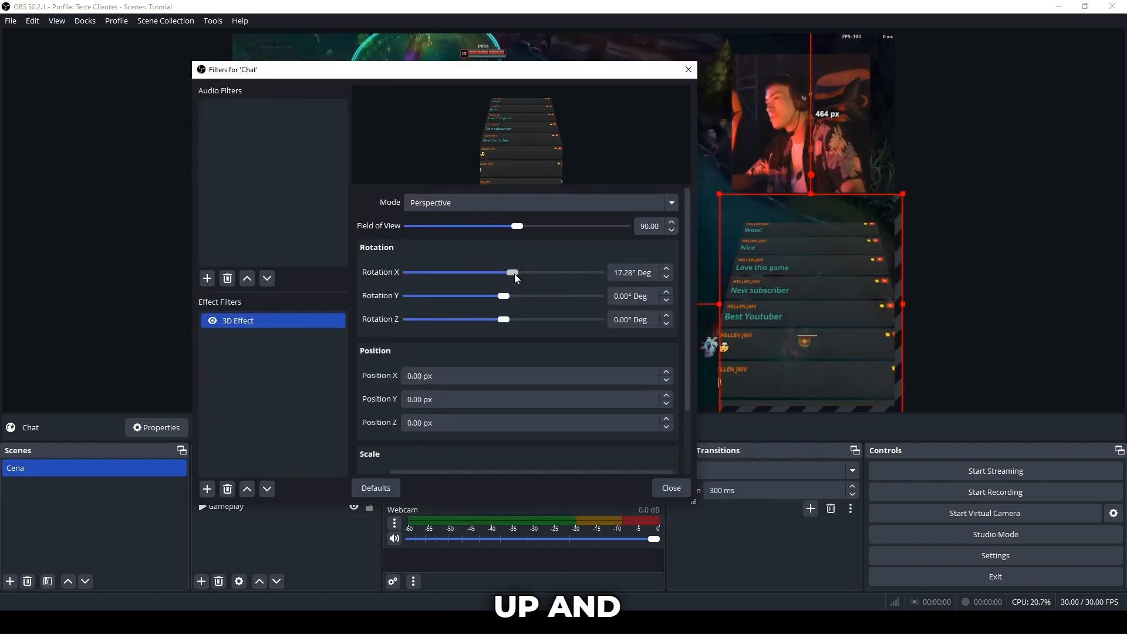
{"action": "mouse_move", "coordinate": [514, 276]}
{"action": "left_mouse_down"}
{"action": "mouse_move", "coordinate": [494, 284]}
{"action": "mouse_move", "coordinate": [519, 294]}
{"action": "left_mouse_up"}
{"action": "type", "text": "0"}
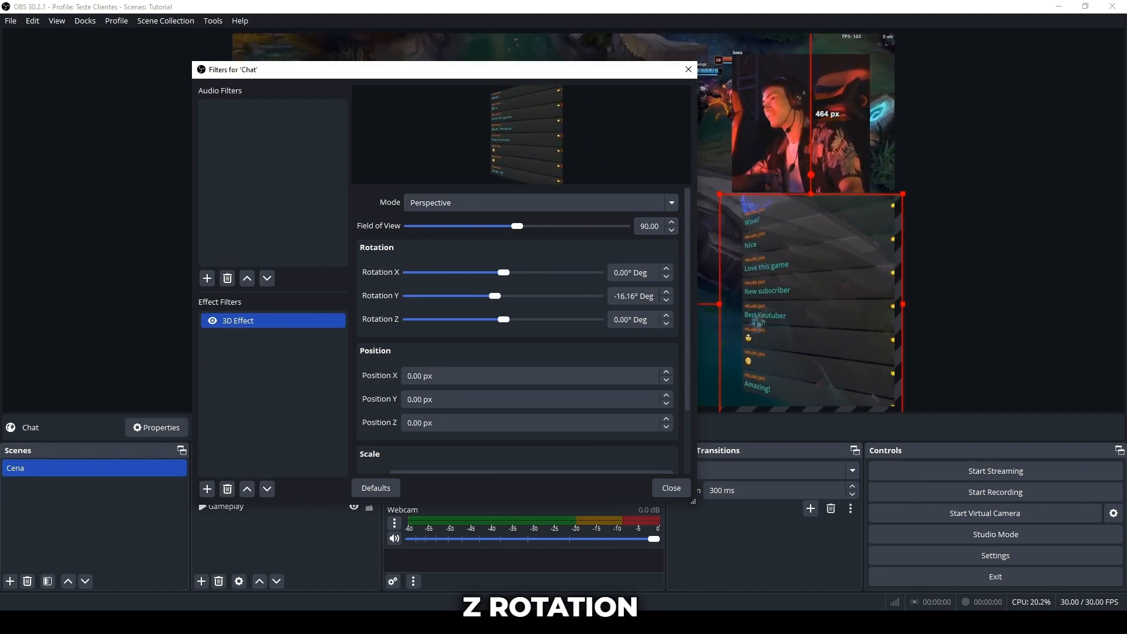
{"action": "triple_click", "coordinate": [635, 296]}
{"action": "type", "text": "00"}
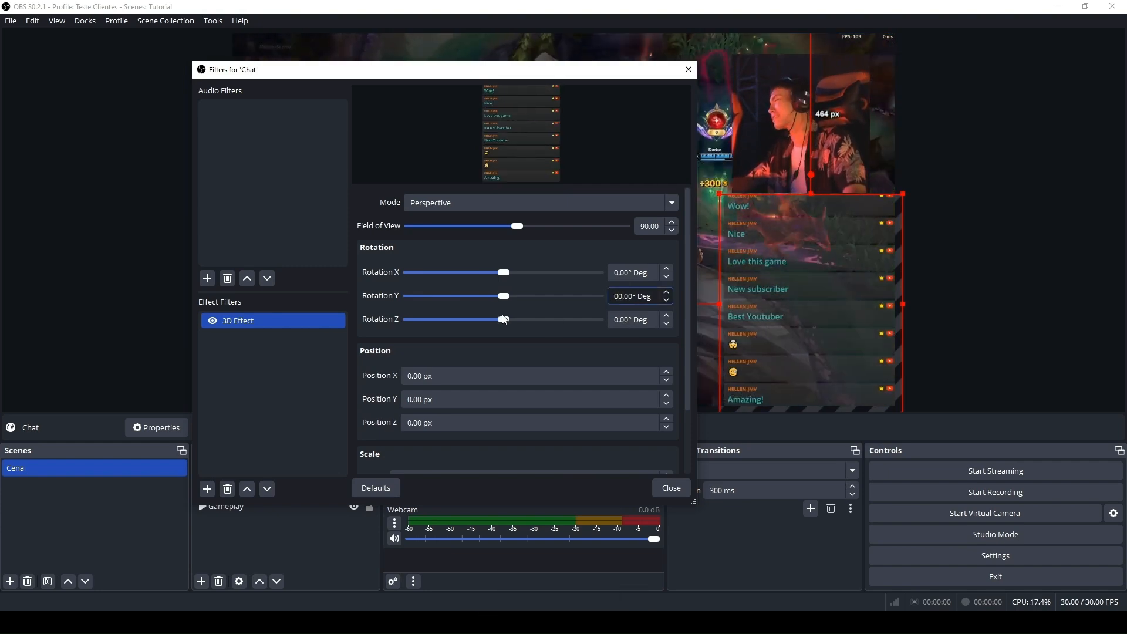
{"action": "mouse_move", "coordinate": [503, 320]}
{"action": "left_mouse_down"}
{"action": "mouse_move", "coordinate": [480, 319]}
{"action": "mouse_move", "coordinate": [510, 324]}
{"action": "mouse_move", "coordinate": [500, 319]}
{"action": "left_mouse_up"}
{"action": "left_click_drag", "start_coordinate": [632, 320], "coordinate": [607, 297]}
{"action": "type", "text": "0-773"}
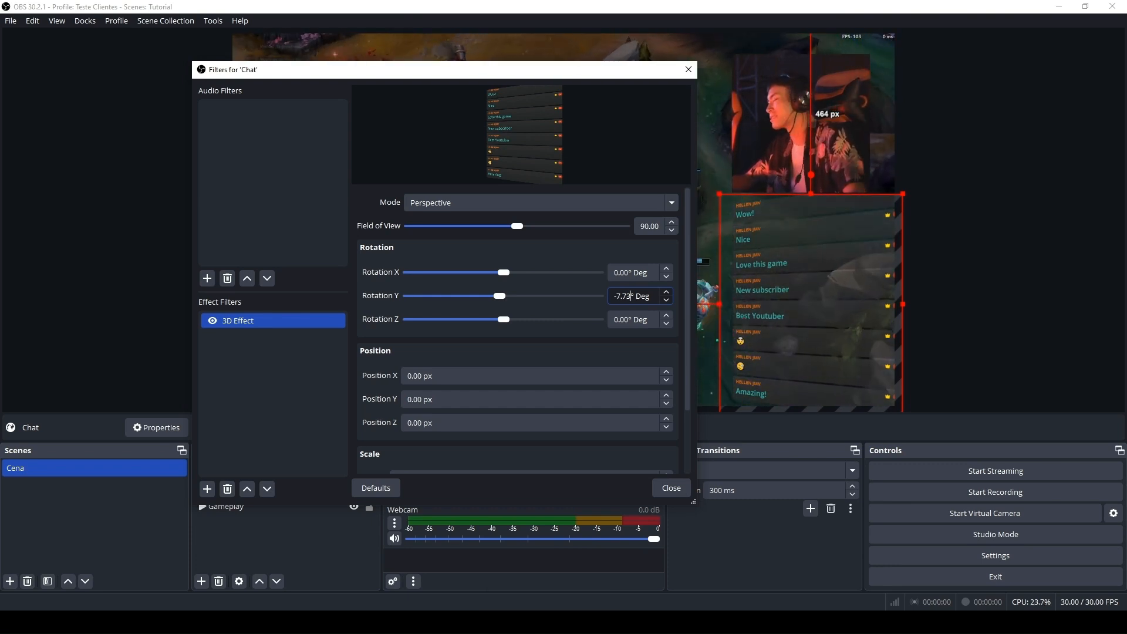
Set the chat's Rotation Y to -7.73° and its Field of View to 98.90.
{"action": "left_click_drag", "start_coordinate": [510, 225], "coordinate": [527, 230]}
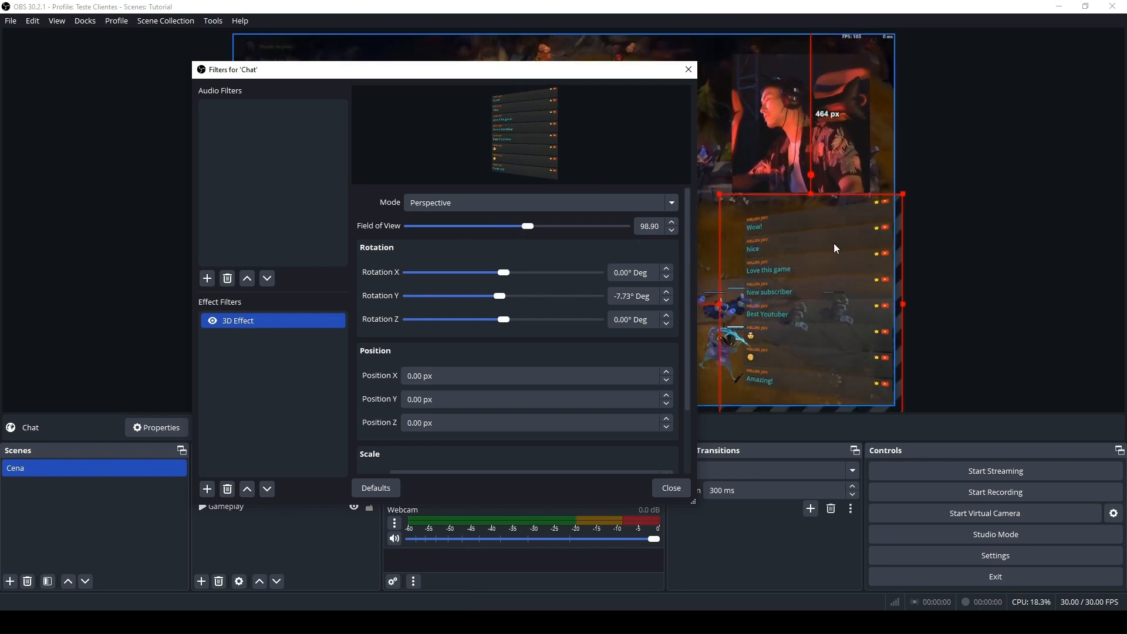
Try a Position X of -1 px for the chat's 3D effect and reset it to 0.
{"action": "left_click", "coordinate": [467, 375]}
{"action": "scroll", "coordinate": [467, 376], "scroll_direction": "down", "scroll_amount": 1}
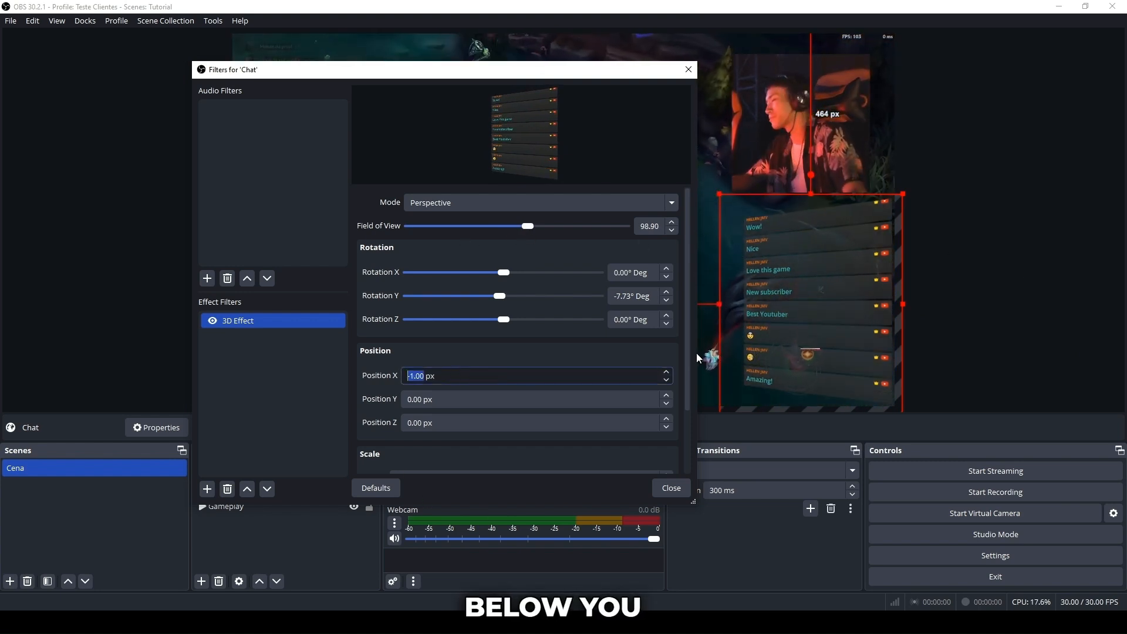
{"action": "scroll", "coordinate": [687, 388], "scroll_direction": "down", "scroll_amount": 2}
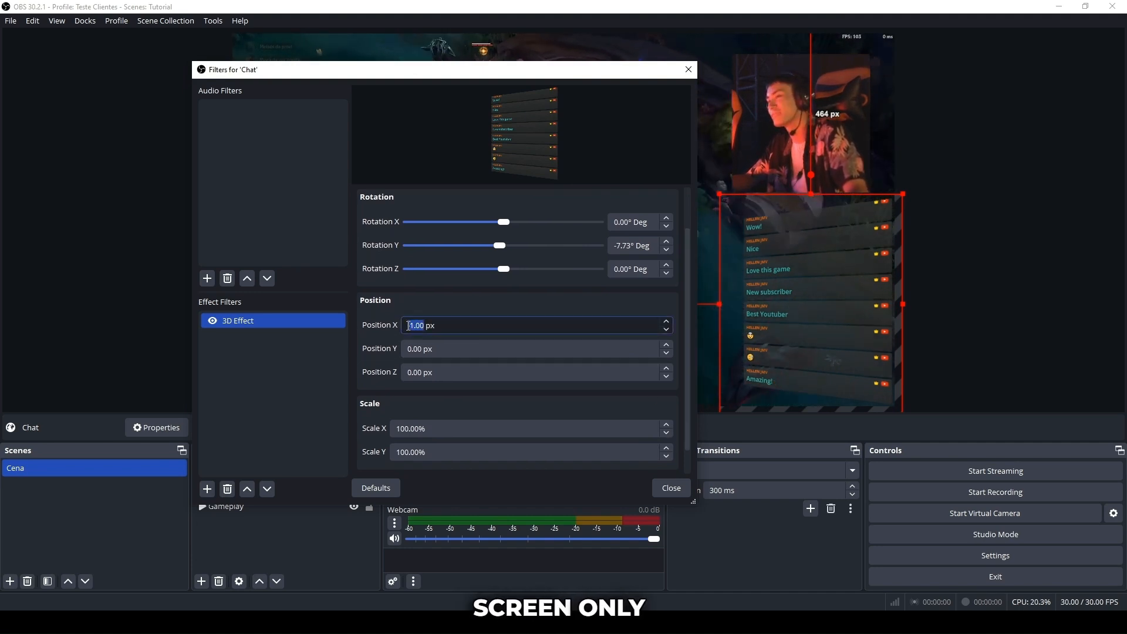
{"action": "type", "text": "00"}
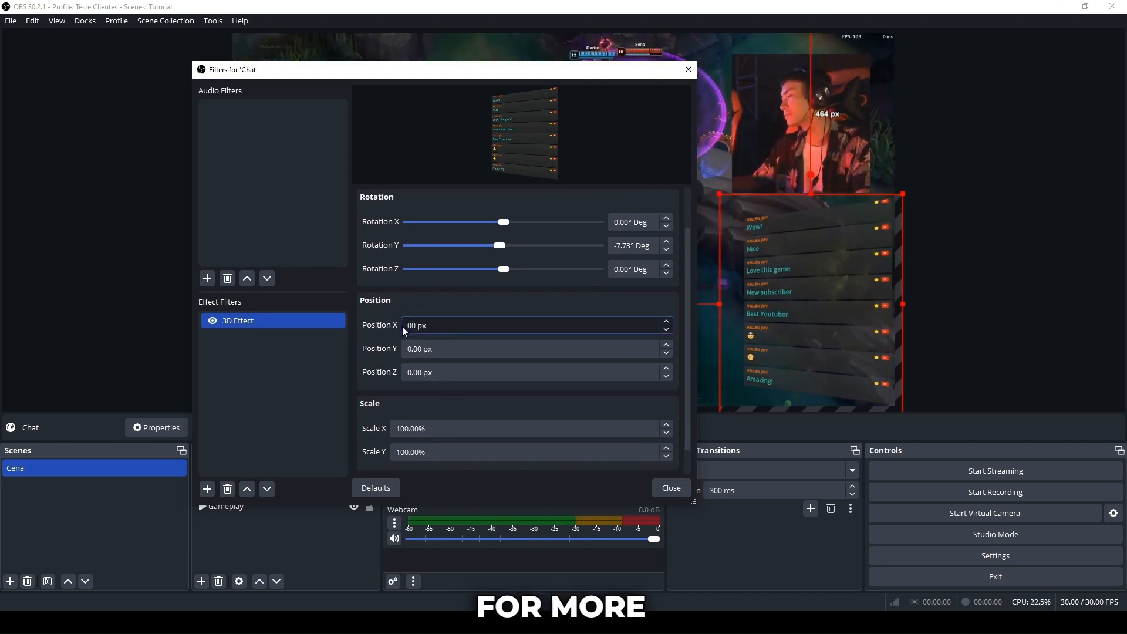
Try a Position Y of 20 px for the chat's 3D effect and reset it to 0.
{"action": "left_click_drag", "start_coordinate": [421, 348], "coordinate": [396, 347]}
{"action": "type", "text": "20"}
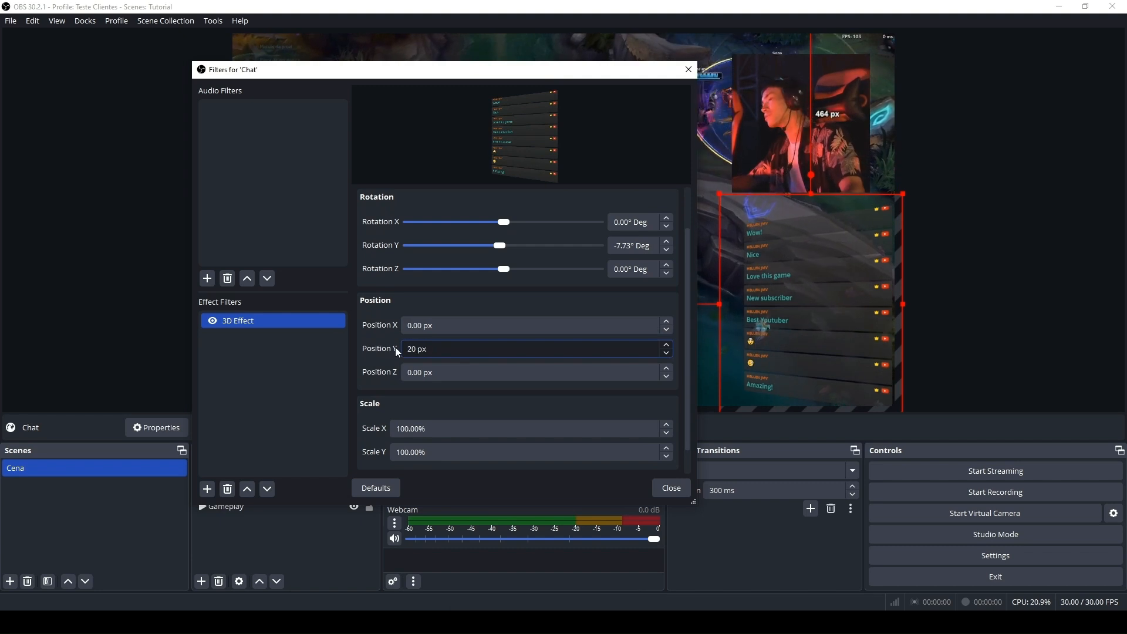
{"action": "key", "text": "BackSpace"}
{"action": "key", "text": "BackSpace"}
{"action": "type", "text": "00"}
Try a Position Z of 20 px for the chat's 3D effect and reset it to 0.
{"action": "left_click_drag", "start_coordinate": [423, 372], "coordinate": [384, 372]}
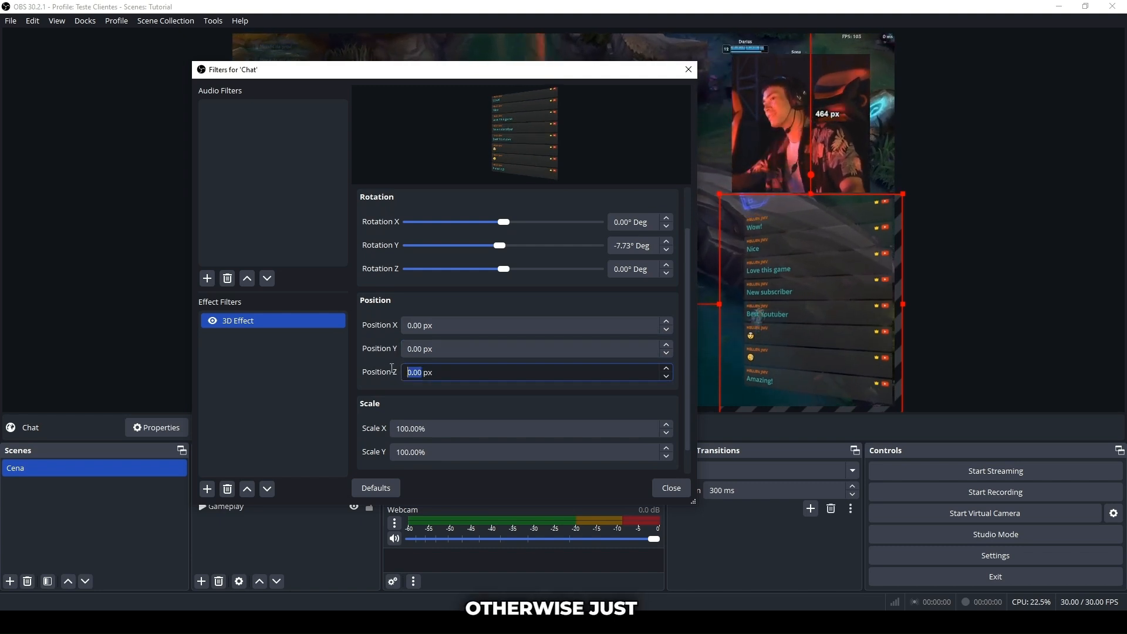
{"action": "type", "text": "20"}
{"action": "key", "text": "BackSpace"}
{"action": "key", "text": "BackSpace"}
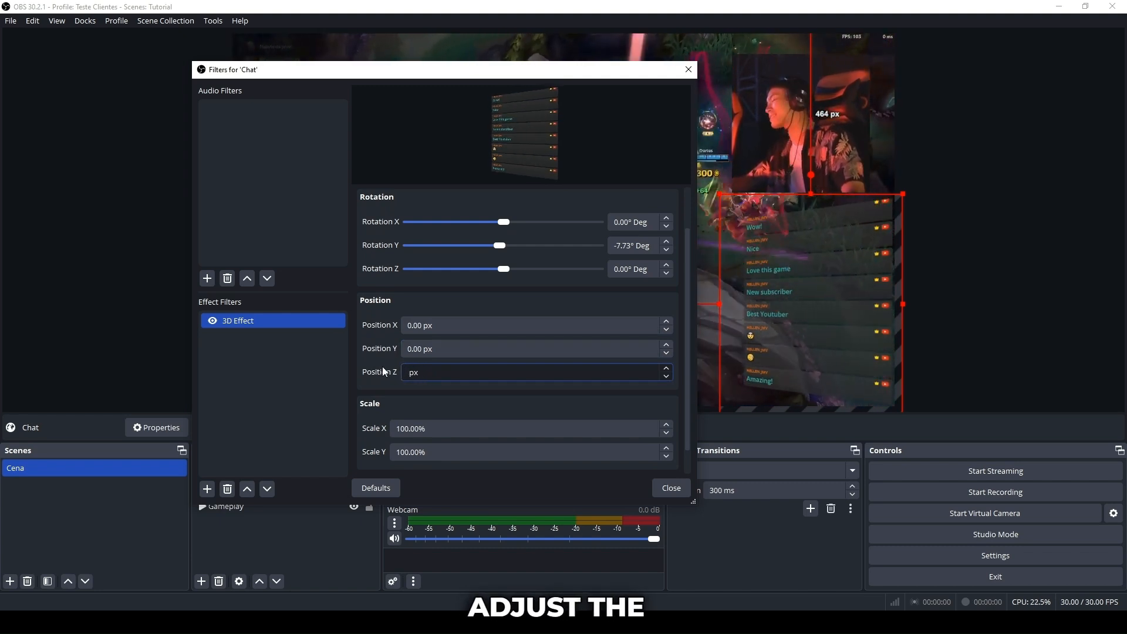
{"action": "type", "text": "00"}
Try a different Scale X for the chat's 3D effect and restore it to 100%.
{"action": "left_click_drag", "start_coordinate": [687, 336], "coordinate": [686, 377]}
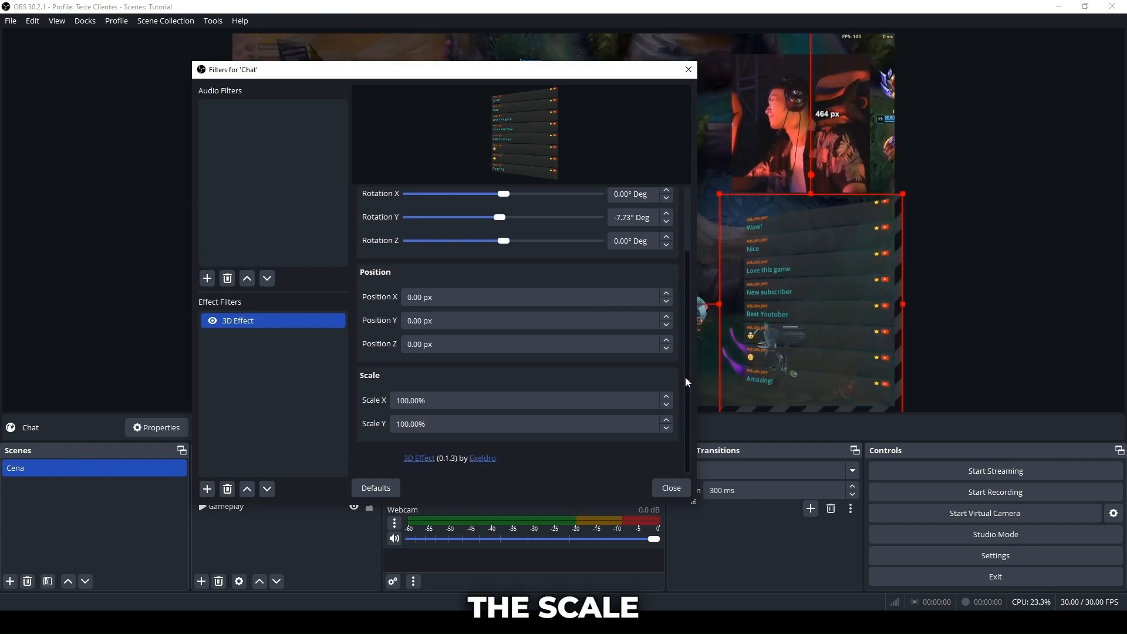
{"action": "left_click", "coordinate": [418, 400]}
{"action": "left_click_drag", "start_coordinate": [418, 400], "coordinate": [386, 403]}
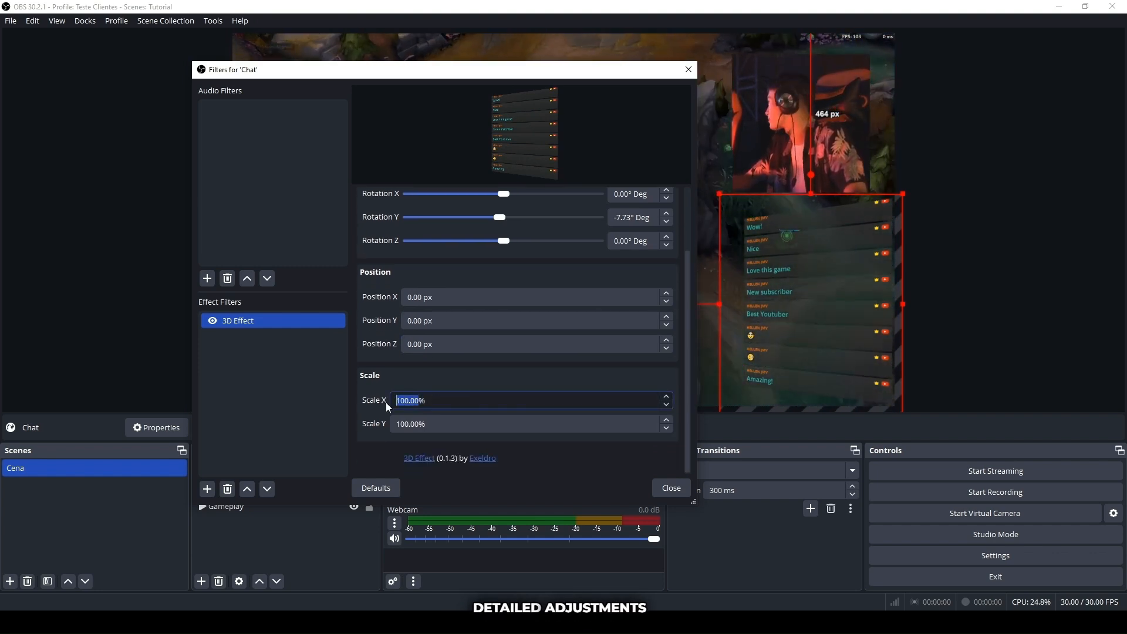
{"action": "key", "text": "BackSpace"}
{"action": "type", "text": "100"}
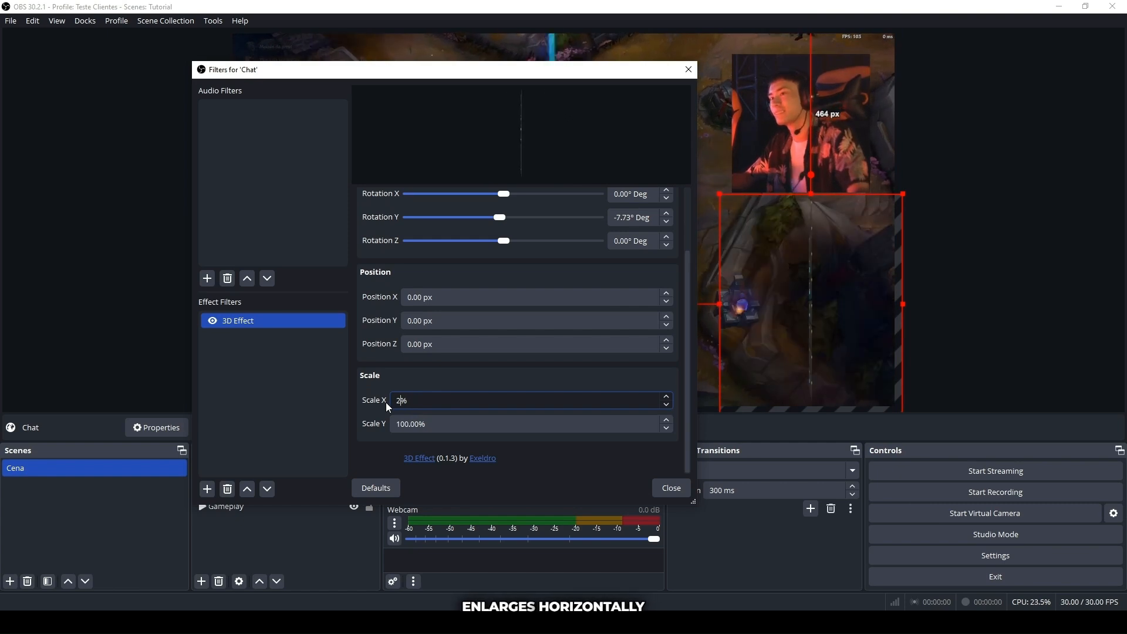
Try a Scale Y of 2000% for the chat's 3D effect and restore it to 100%.
{"action": "left_click_drag", "start_coordinate": [420, 423], "coordinate": [391, 424]}
{"action": "type", "text": "200"}
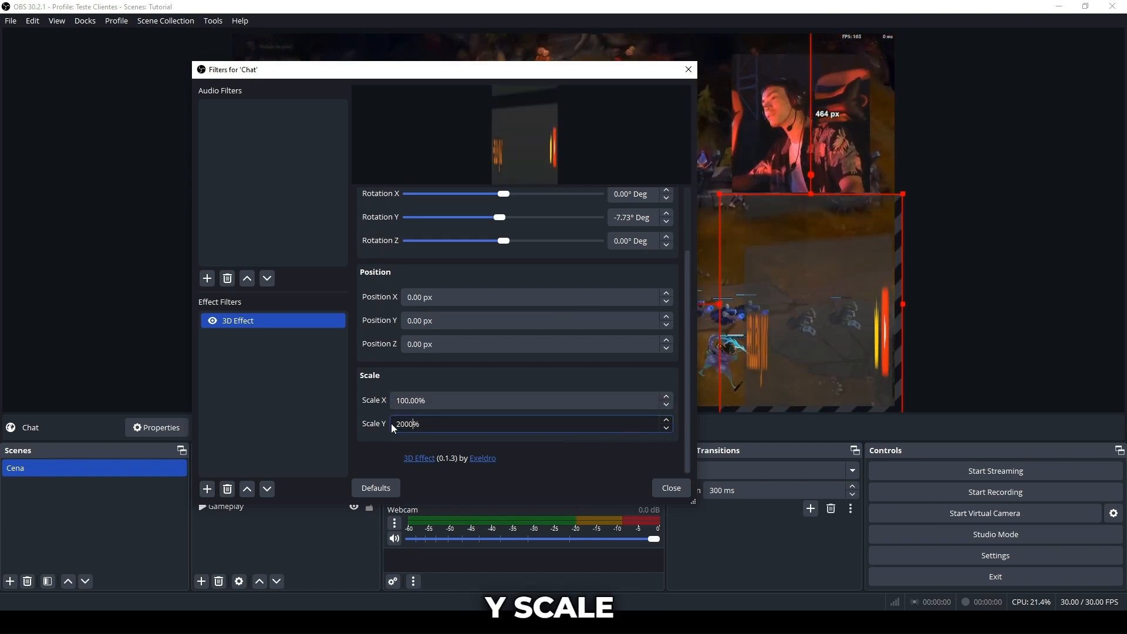
{"action": "key", "text": "BackSpace"}
{"action": "key", "text": "BackSpace"}
{"action": "key", "text": "BackSpace"}
{"action": "type", "text": "100"}
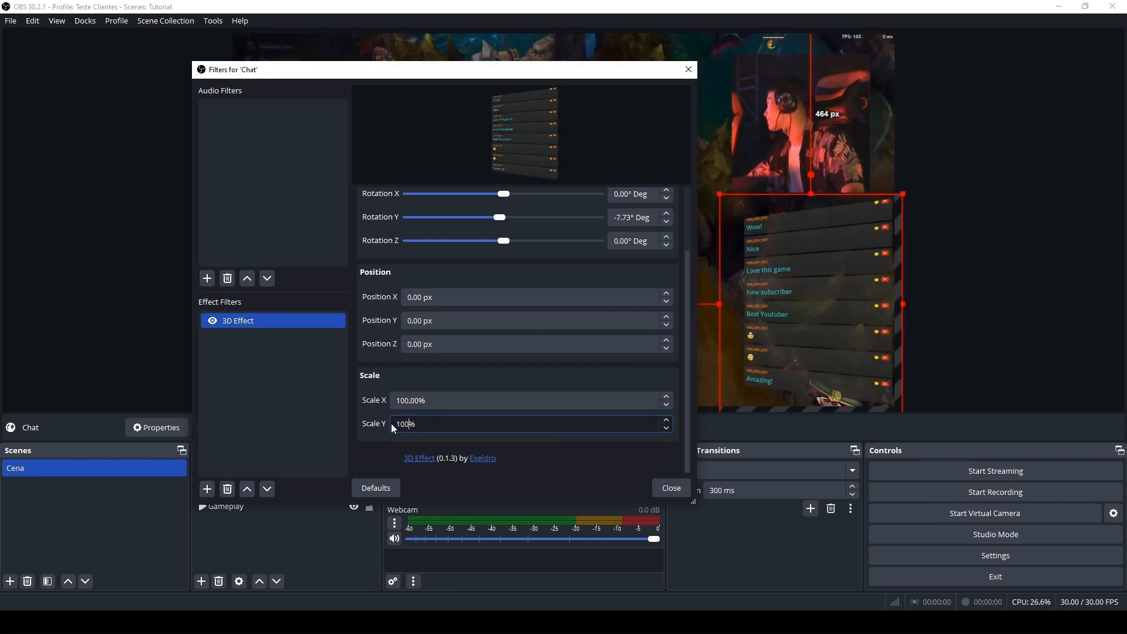
{"action": "left_click", "coordinate": [650, 451]}
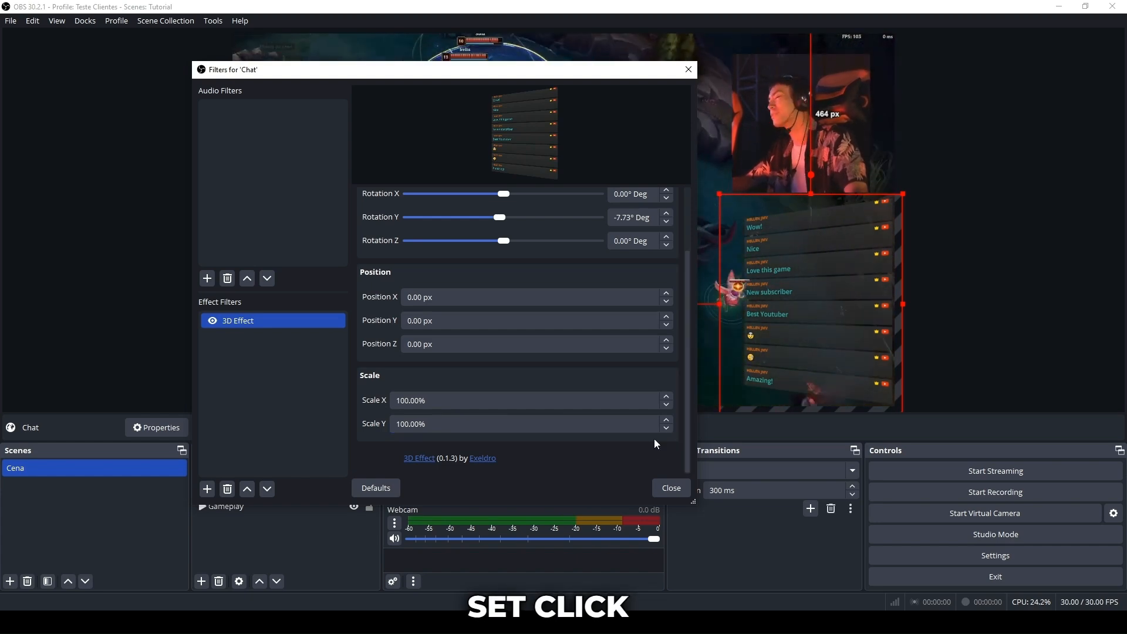
Close the chat's filters and add a 3D Effect filter to the Webcam source, keeping the suggested name.
{"action": "left_click", "coordinate": [673, 491]}
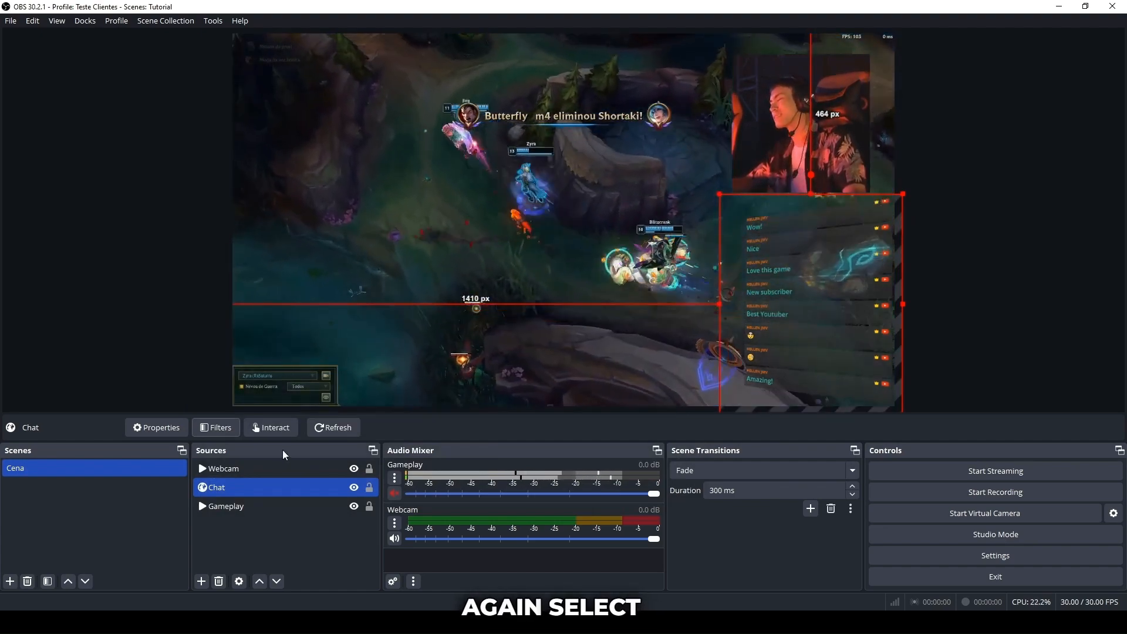
{"action": "left_click", "coordinate": [231, 471]}
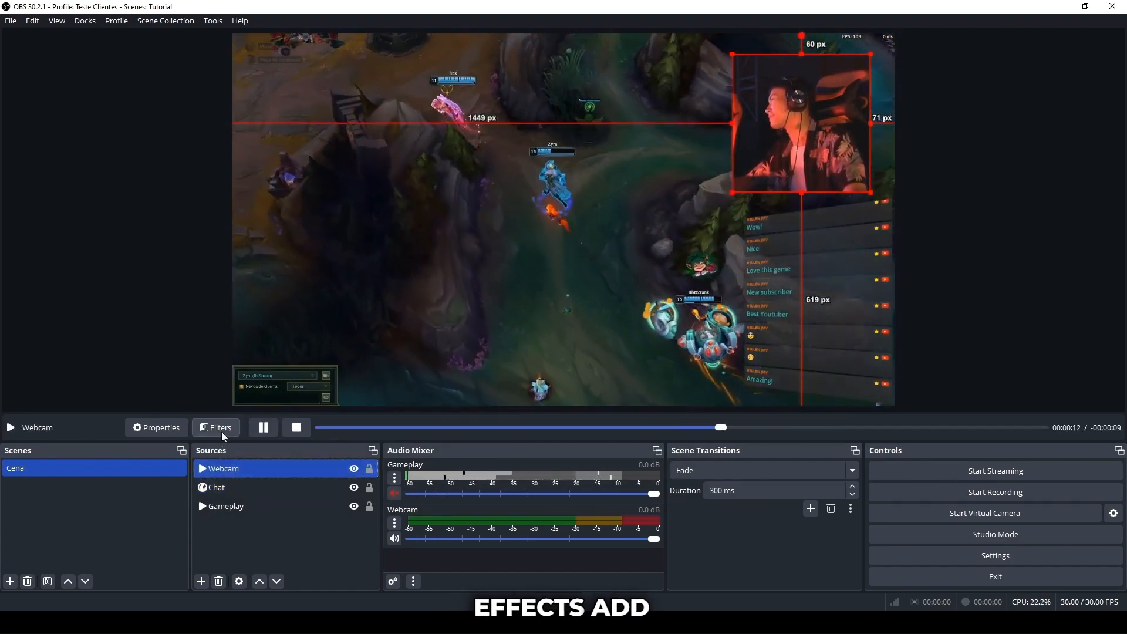
{"action": "left_click", "coordinate": [220, 430]}
{"action": "left_click", "coordinate": [321, 504]}
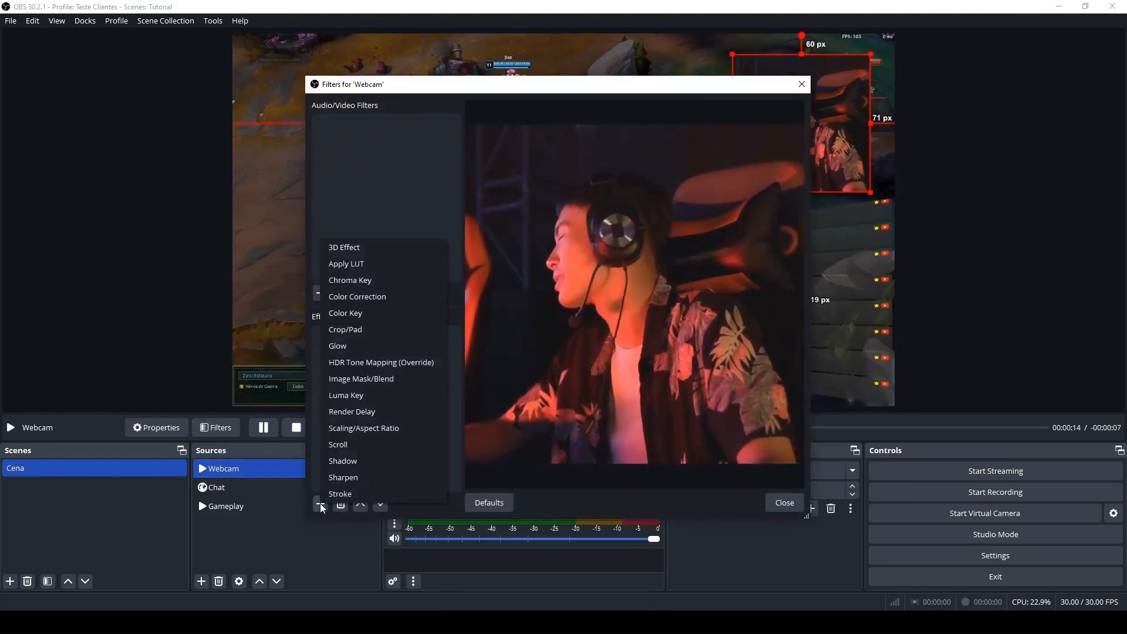
{"action": "left_click", "coordinate": [359, 248]}
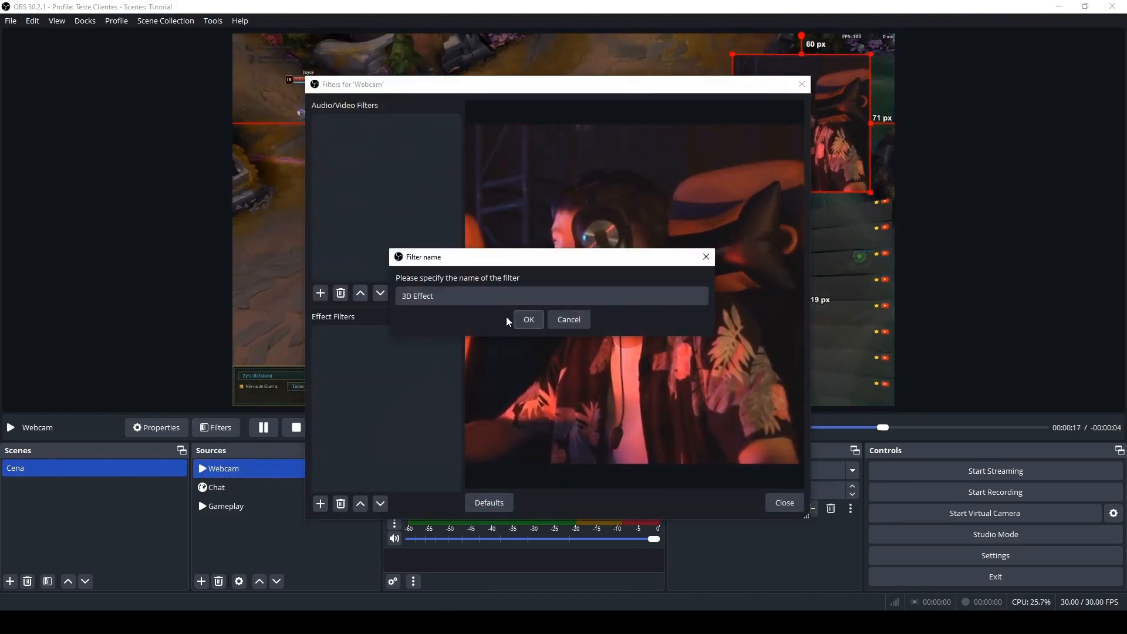
{"action": "left_click", "coordinate": [525, 318]}
Set the Webcam's 3D effect to Rotation Y -4.42°, Rotation Z -6.63° and a Field of View of about 102.34.
{"action": "double_click", "coordinate": [734, 311]}
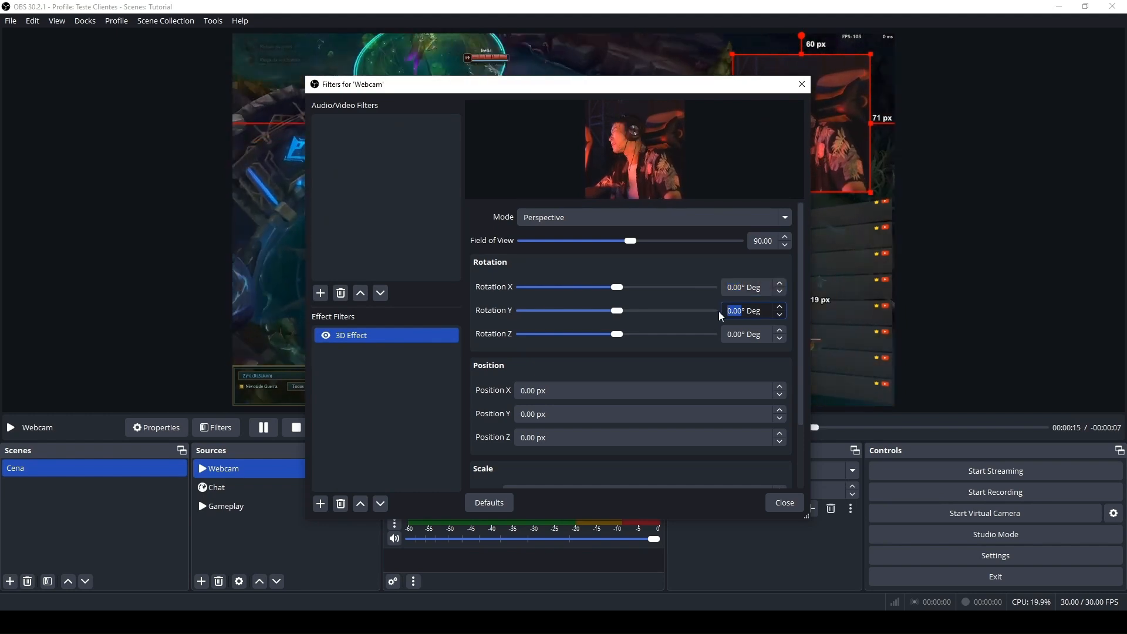
{"action": "type", "text": "-4.42"}
{"action": "double_click", "coordinate": [728, 337]}
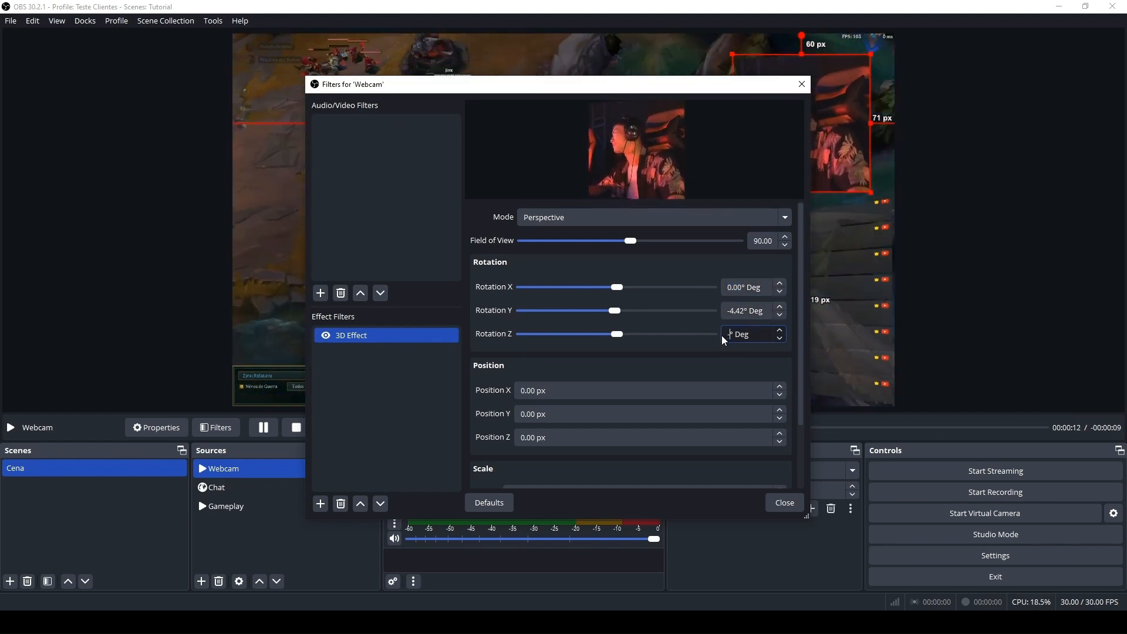
{"action": "type", "text": "-6.63"}
{"action": "left_click_drag", "start_coordinate": [631, 240], "coordinate": [646, 241]}
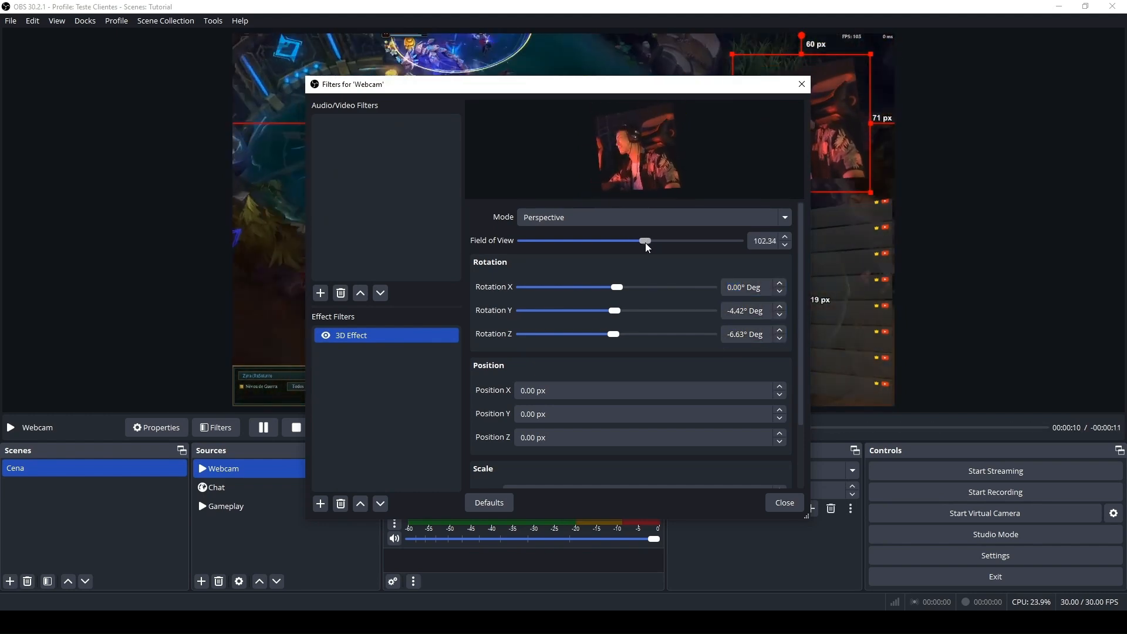
Close the filters and enlarge the Webcam source from its lower-left corner, leaving about 1402 px on its left and 572 px below.
{"action": "left_click", "coordinate": [785, 503]}
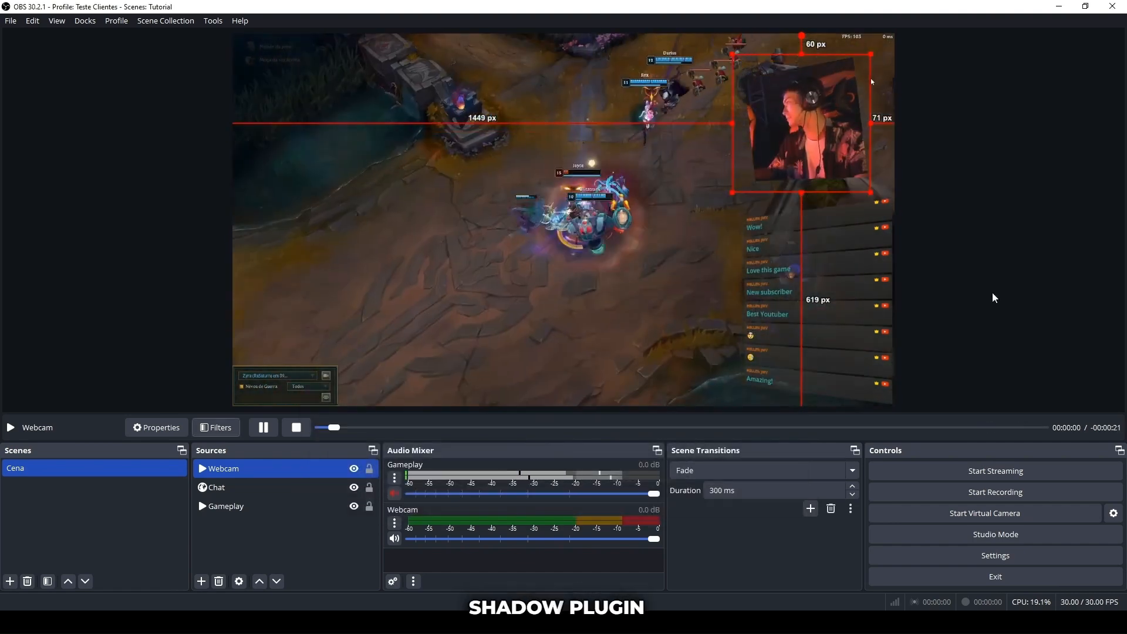
{"action": "left_click_drag", "start_coordinate": [732, 192], "coordinate": [716, 201]}
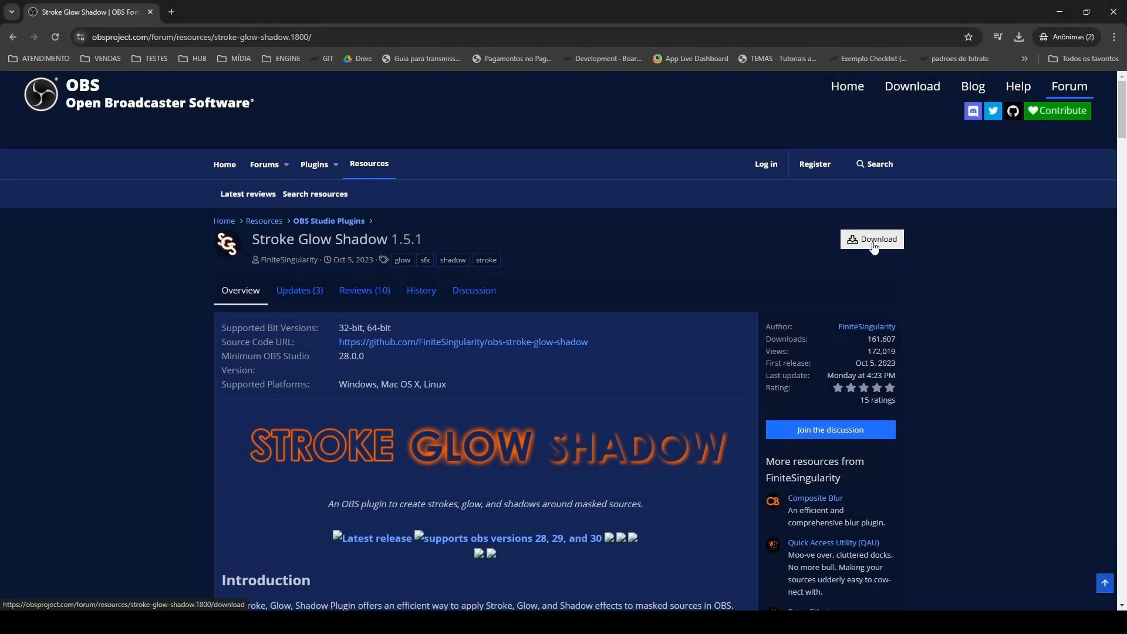
In the browser, download the Stroke Glow Shadow 1.5.1 Windows installer archive and extract it into its own named folder.
{"action": "left_click", "coordinate": [868, 243]}
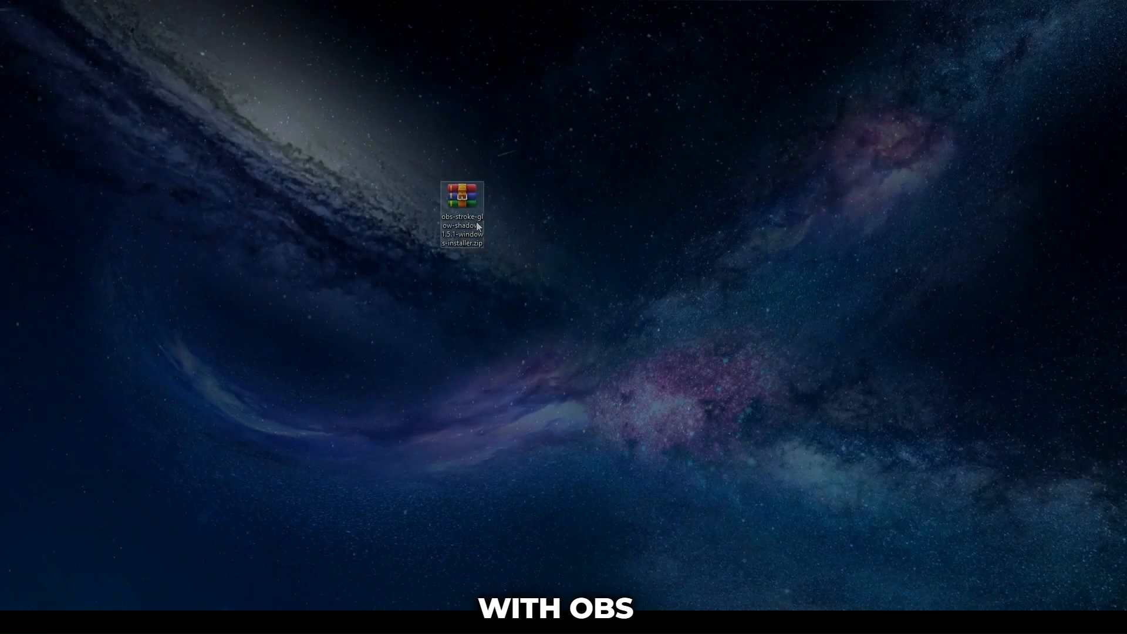
{"action": "right_click", "coordinate": [468, 218]}
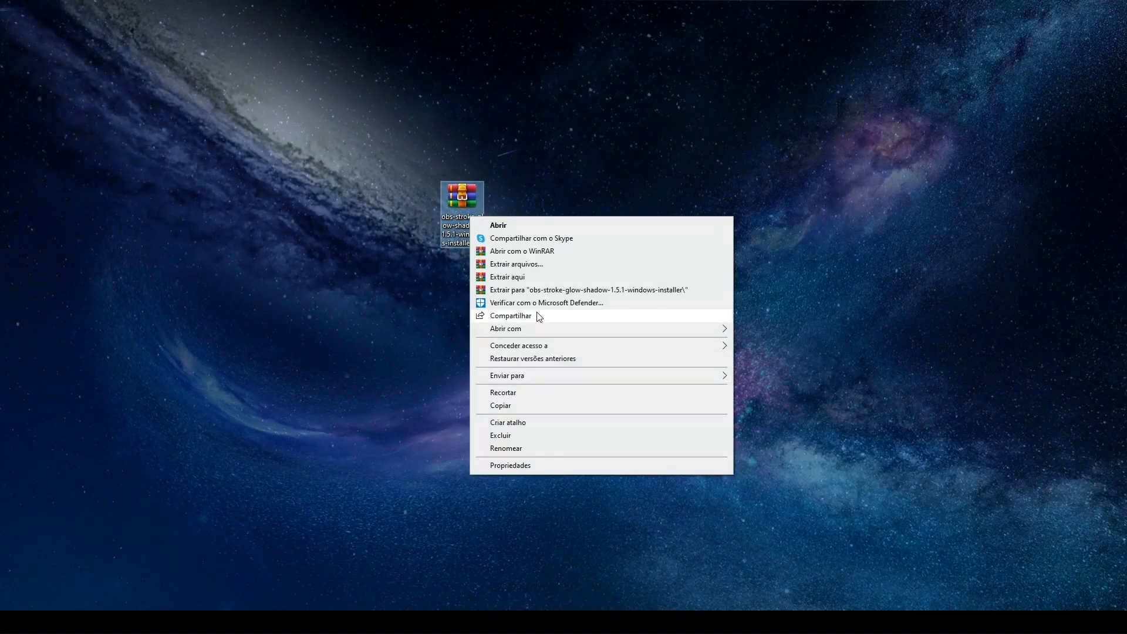
{"action": "left_click", "coordinate": [537, 290]}
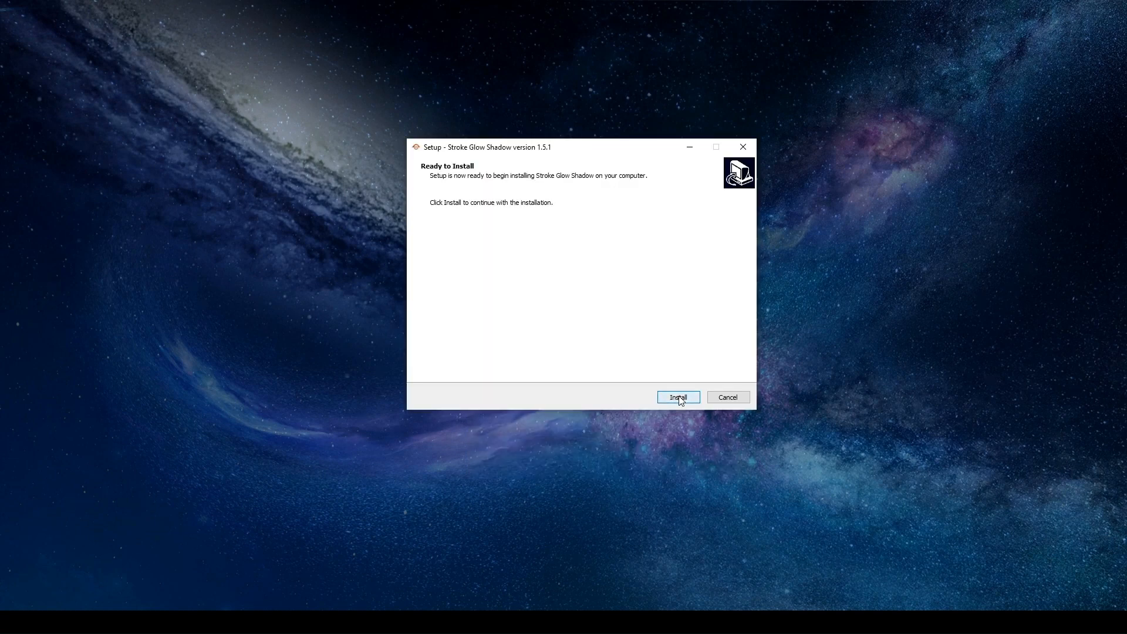
Install Stroke Glow Shadow 1.5.1 through its setup wizard and return to OBS Studio.
{"action": "left_click", "coordinate": [675, 396]}
{"action": "left_click", "coordinate": [686, 398]}
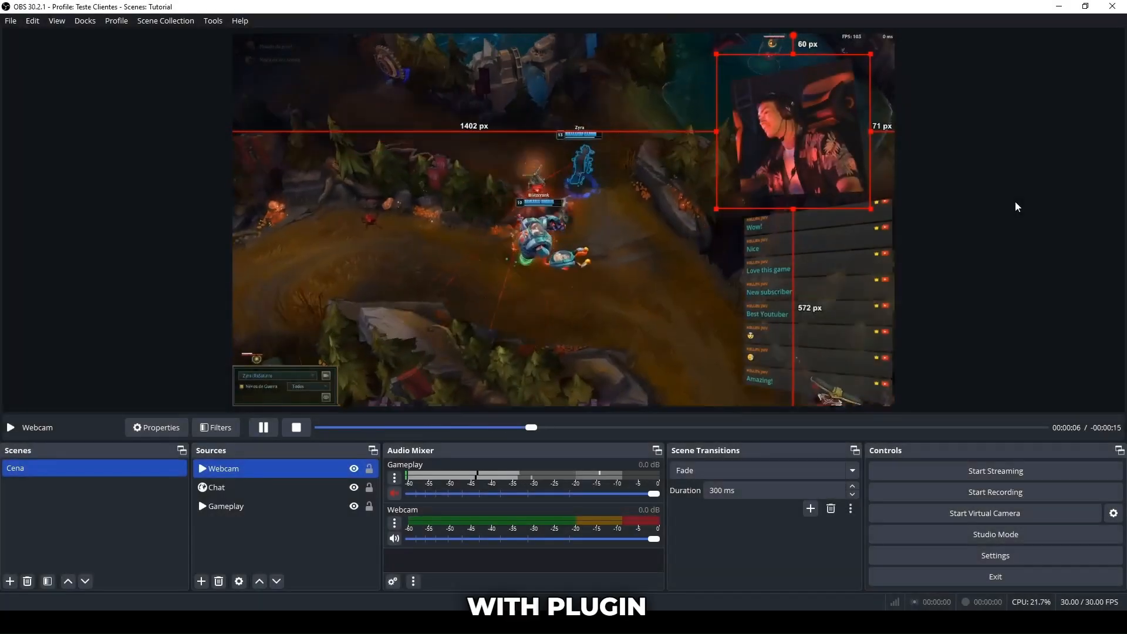
{"action": "left_click", "coordinate": [983, 188]}
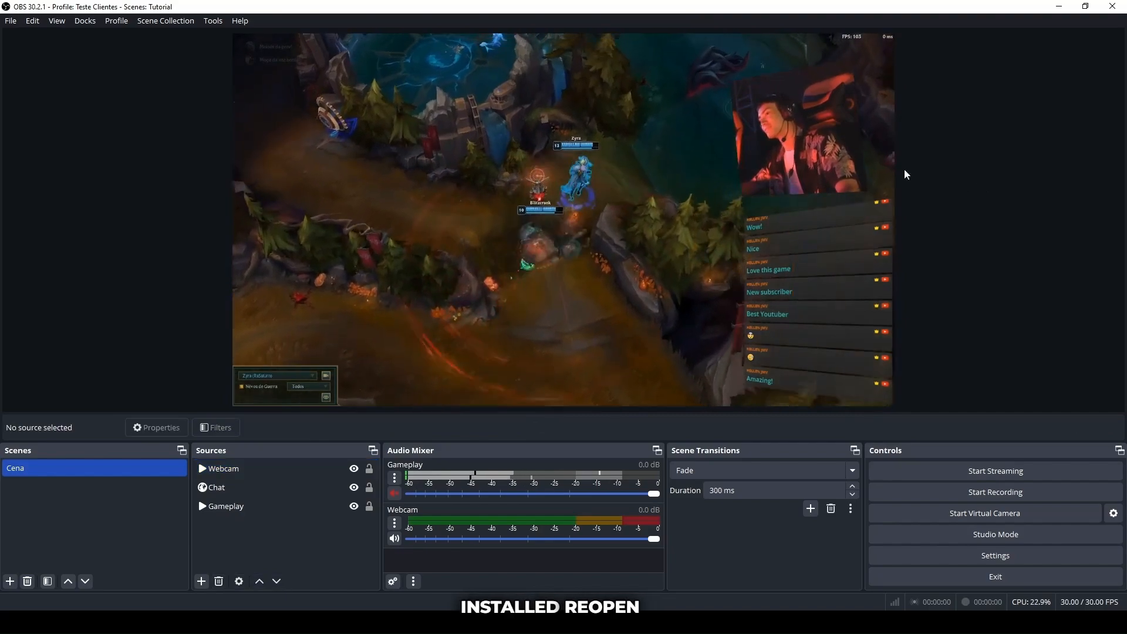
Add a Stroke effect filter to the Webcam source, keeping the suggested name.
{"action": "left_click", "coordinate": [804, 153]}
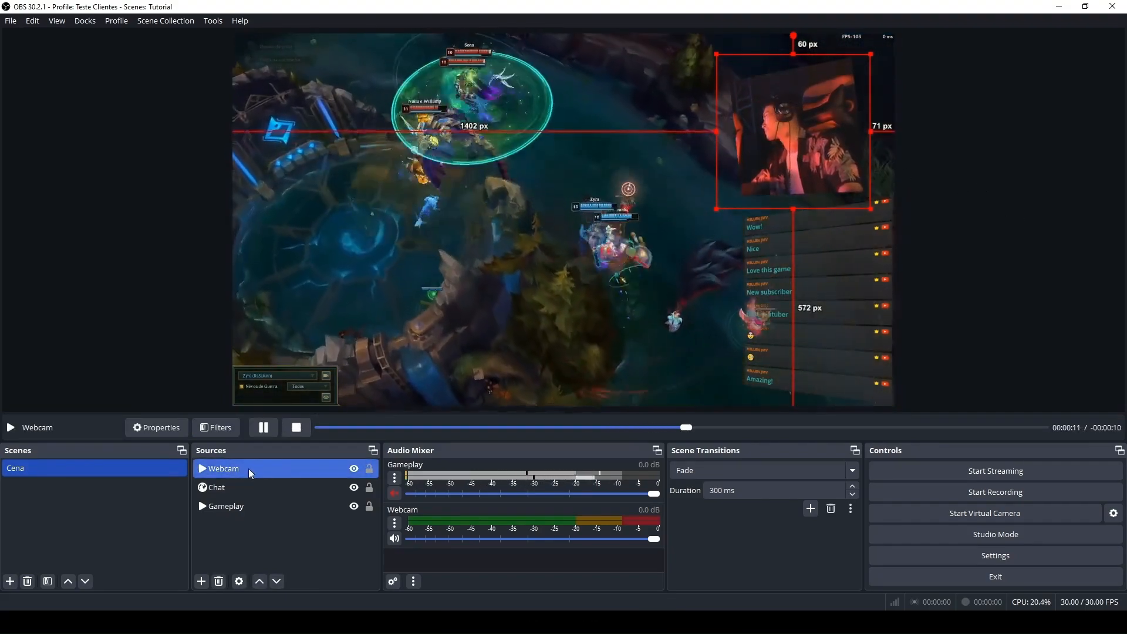
{"action": "left_click", "coordinate": [223, 429]}
{"action": "left_click", "coordinate": [320, 504]}
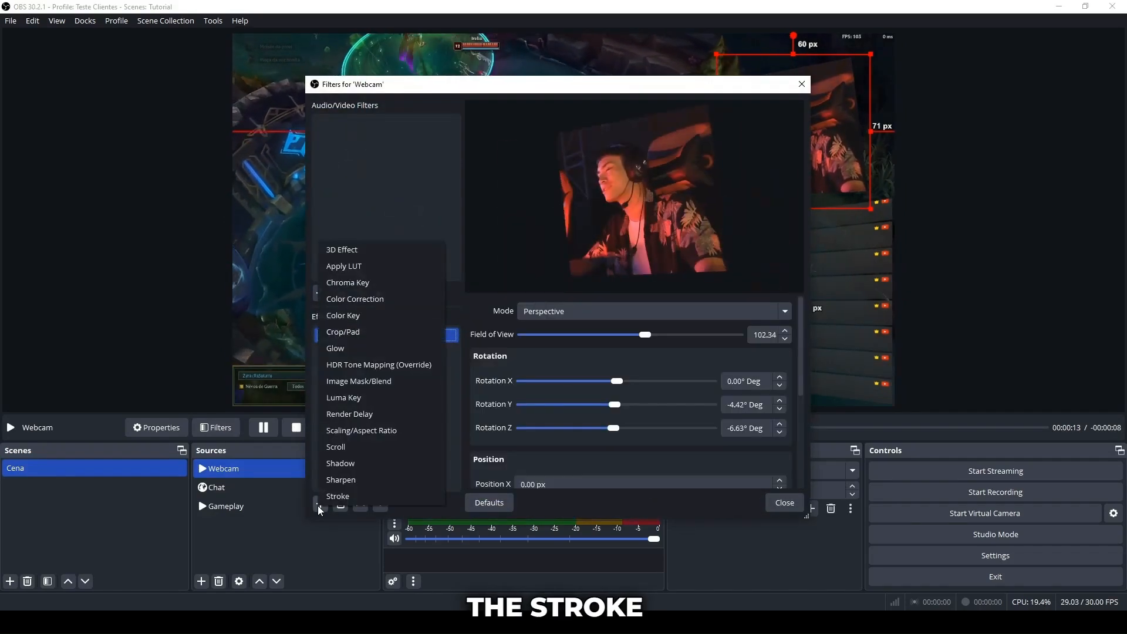
{"action": "left_click", "coordinate": [365, 495]}
{"action": "left_click", "coordinate": [527, 319]}
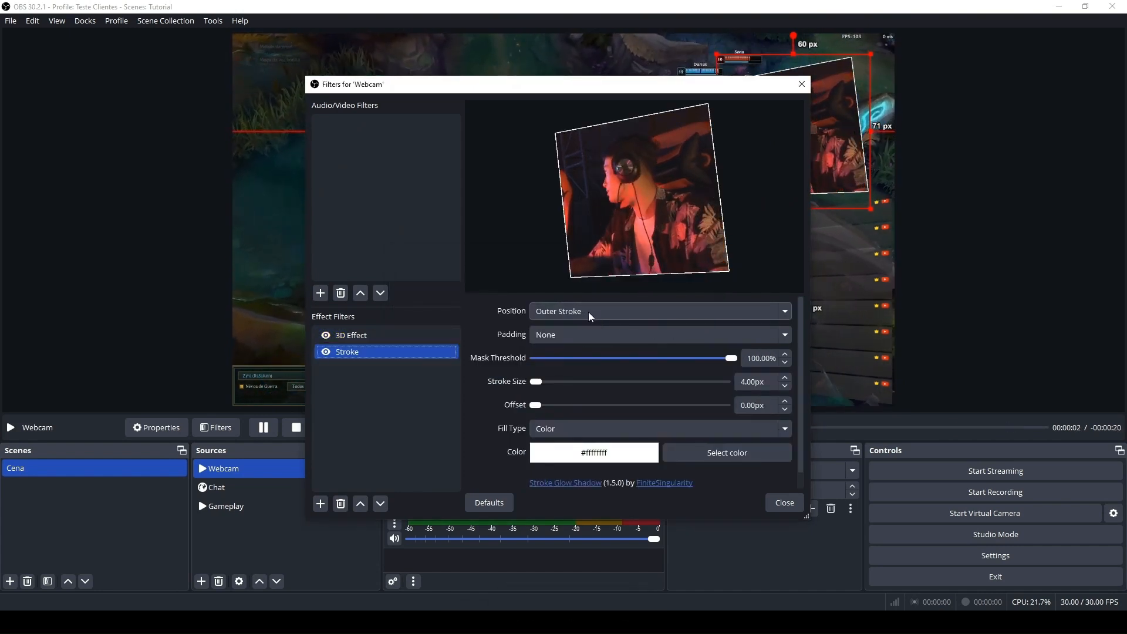
Set the Webcam stroke's size to 6 px and its color to black (#000000).
{"action": "left_click_drag", "start_coordinate": [537, 382], "coordinate": [538, 404]}
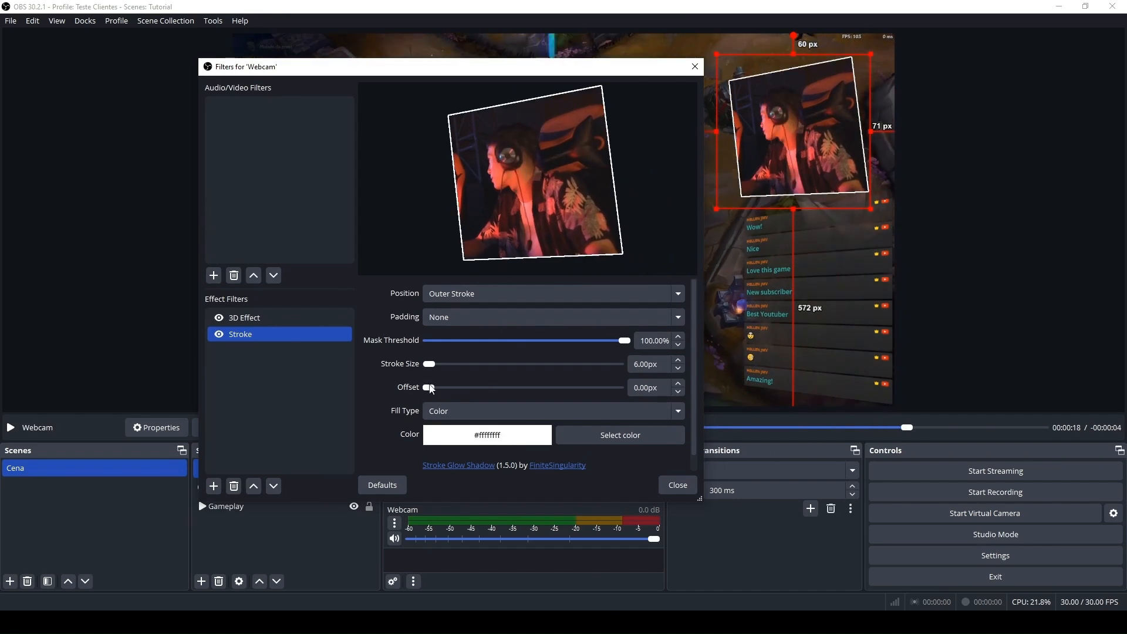
{"action": "left_click", "coordinate": [605, 438]}
{"action": "left_click", "coordinate": [537, 411]}
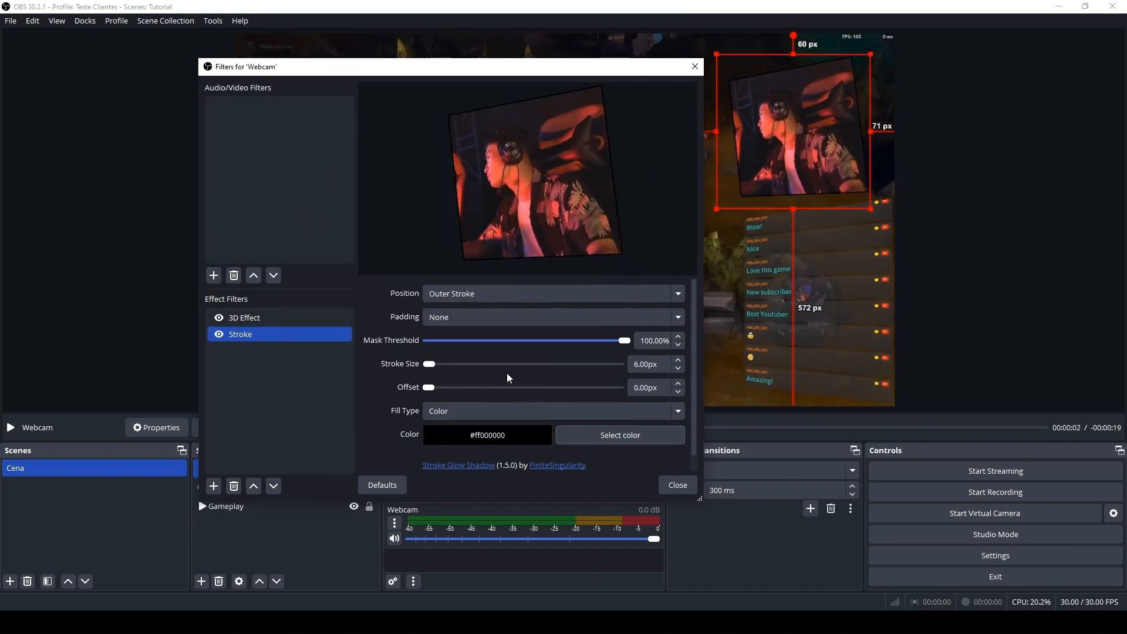
Add a Shadow effect filter to the Webcam with the suggested name and set its blur type to Dual Kawase.
{"action": "left_click", "coordinate": [213, 486]}
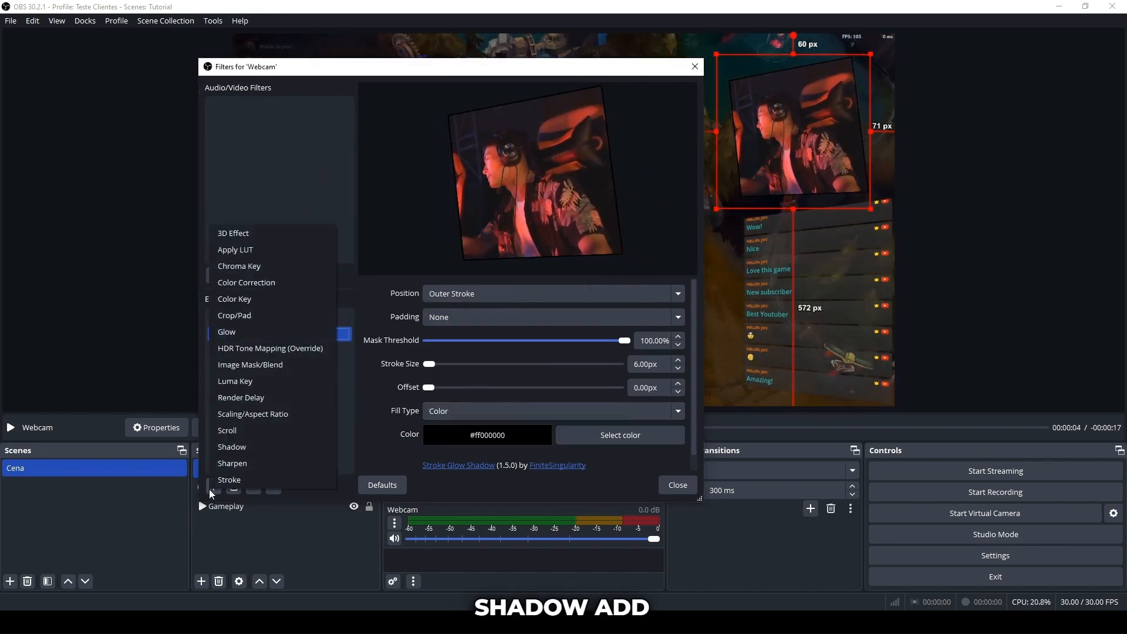
{"action": "left_click", "coordinate": [246, 450]}
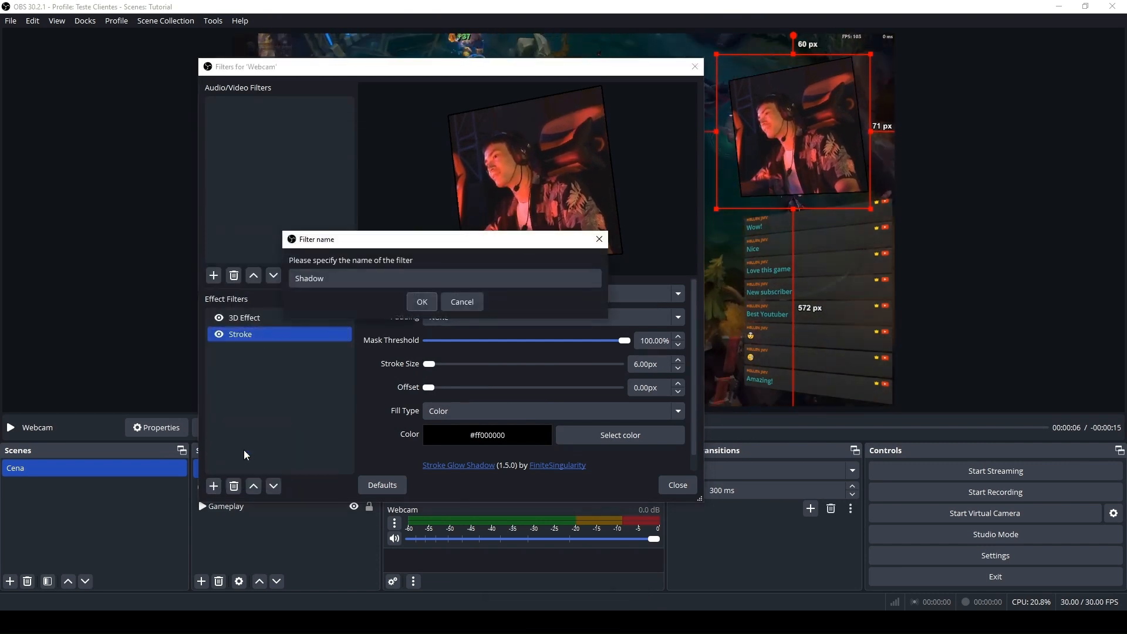
{"action": "left_click", "coordinate": [414, 301]}
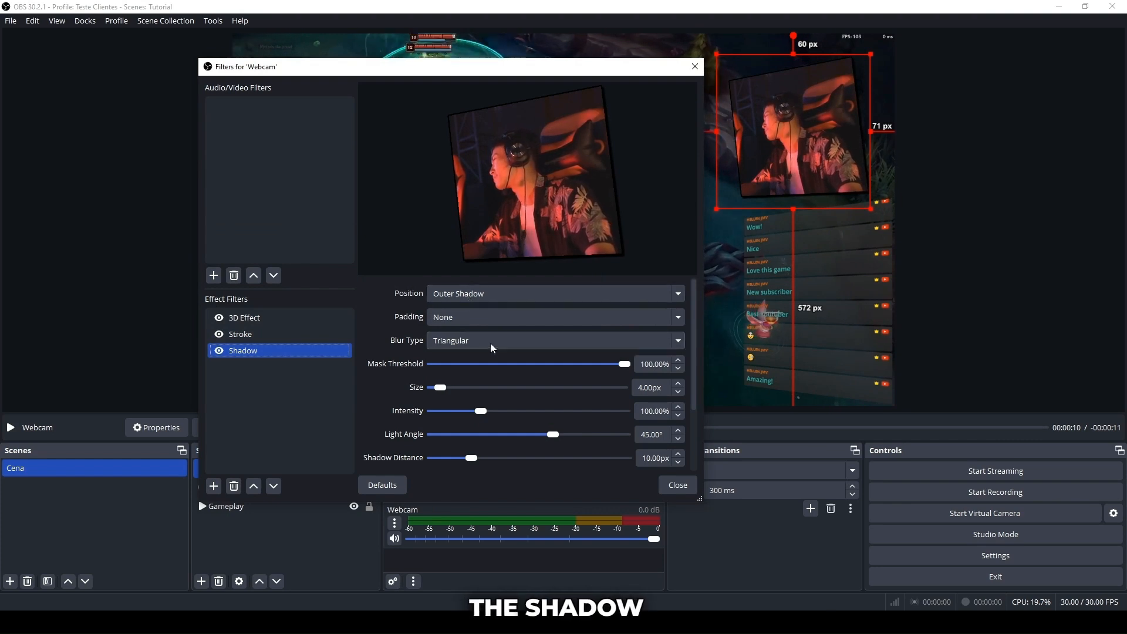
{"action": "left_click", "coordinate": [473, 342]}
{"action": "left_click", "coordinate": [474, 369]}
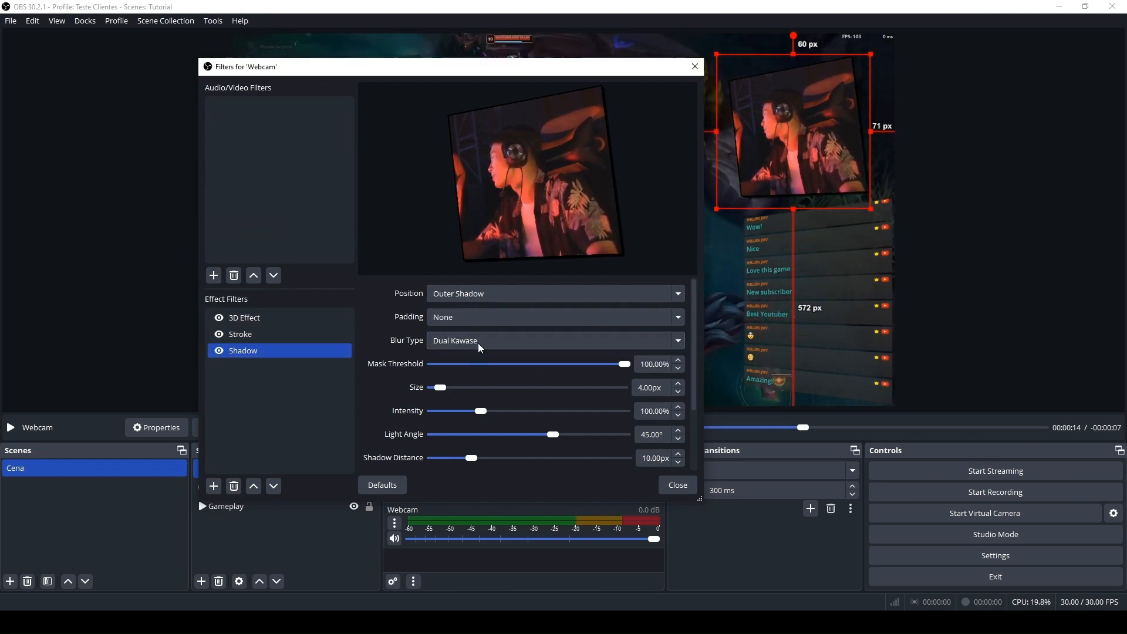
{"action": "left_click", "coordinate": [478, 343]}
{"action": "left_click", "coordinate": [466, 357]}
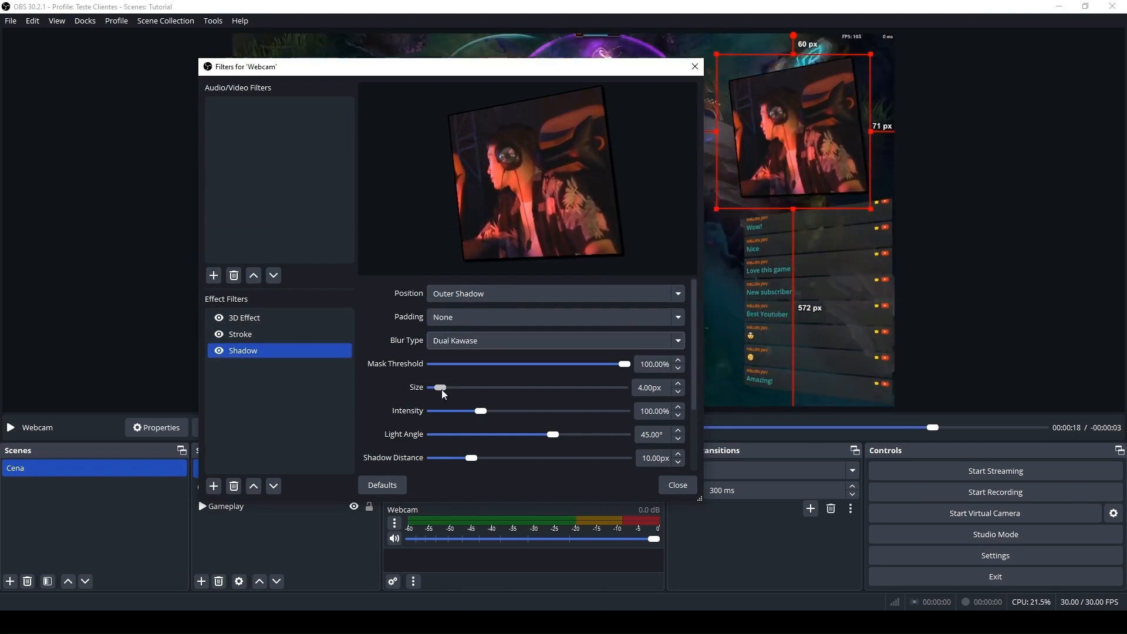
Set the Webcam shadow's size to 10 px, intensity to 113.80%, light angle to 39.50° and distance to 20 px.
{"action": "mouse_move", "coordinate": [445, 394]}
{"action": "left_mouse_down"}
{"action": "mouse_move", "coordinate": [466, 388]}
{"action": "mouse_move", "coordinate": [453, 393]}
{"action": "left_mouse_up"}
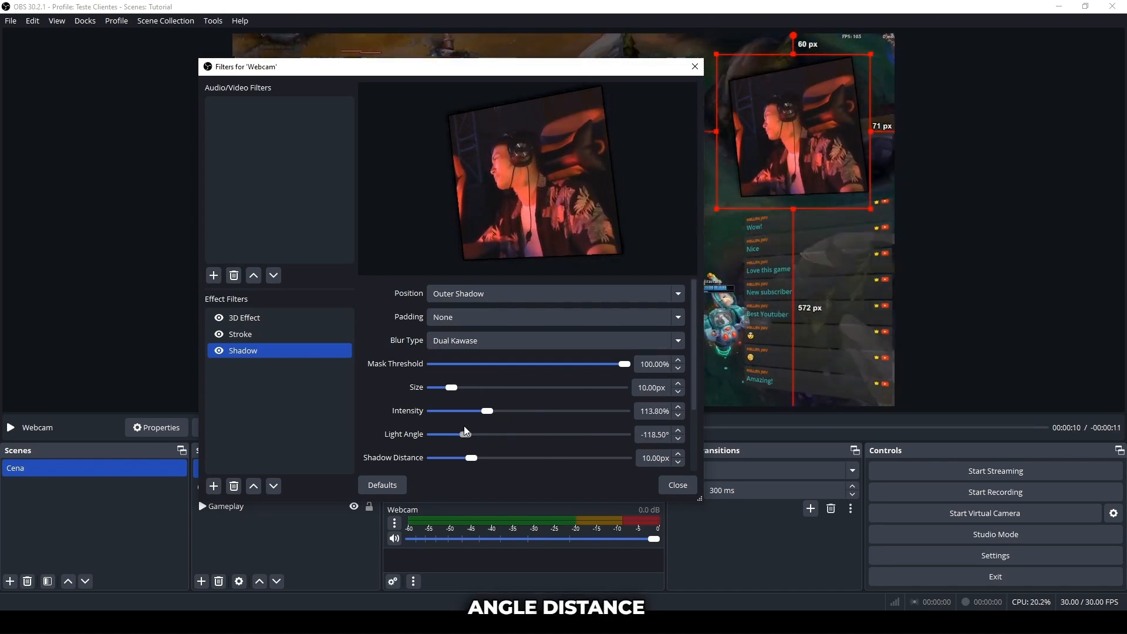
{"action": "left_click_drag", "start_coordinate": [694, 376], "coordinate": [693, 423]}
{"action": "left_click_drag", "start_coordinate": [471, 392], "coordinate": [500, 394]}
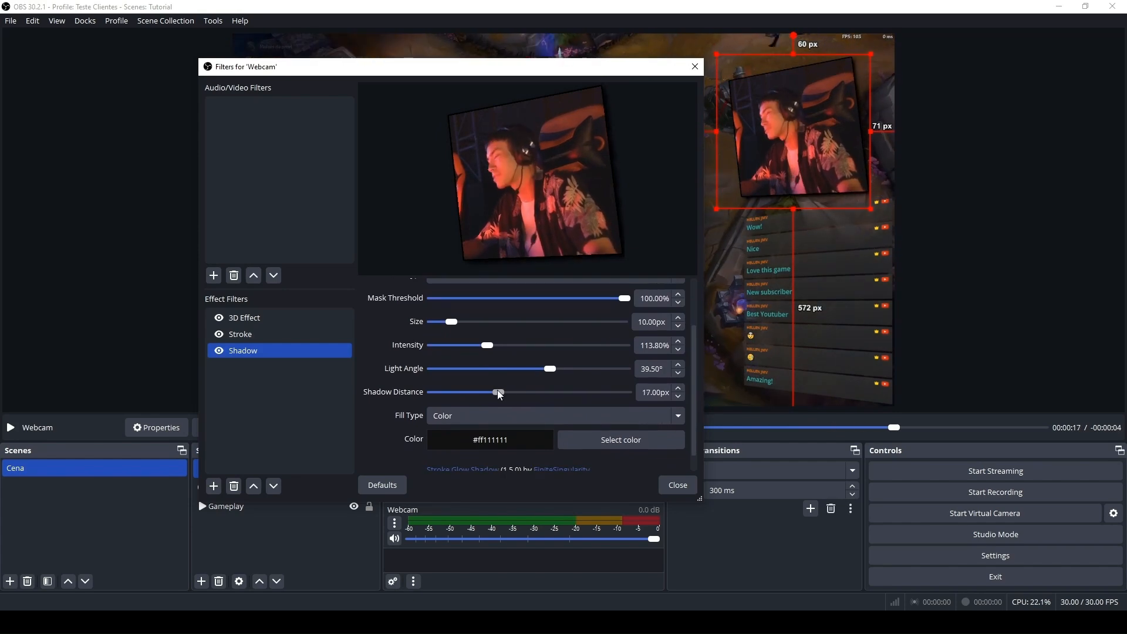
Change the Webcam shadow's color to #212121 and its light angle to 37.30°, and close the filters.
{"action": "left_click", "coordinate": [583, 251]}
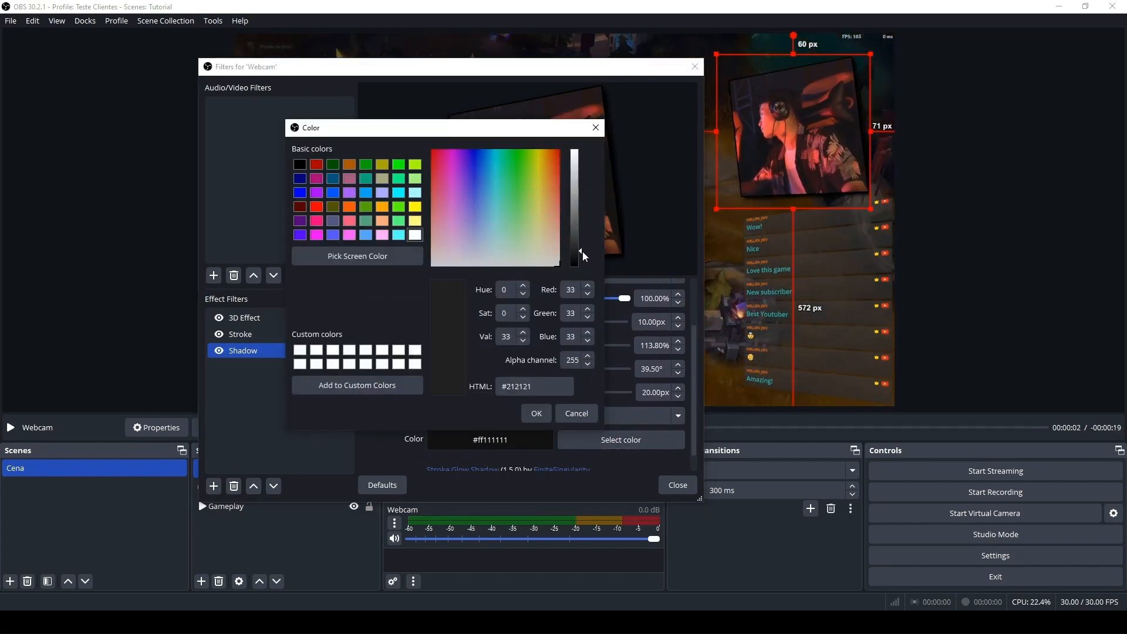
{"action": "left_click", "coordinate": [532, 412]}
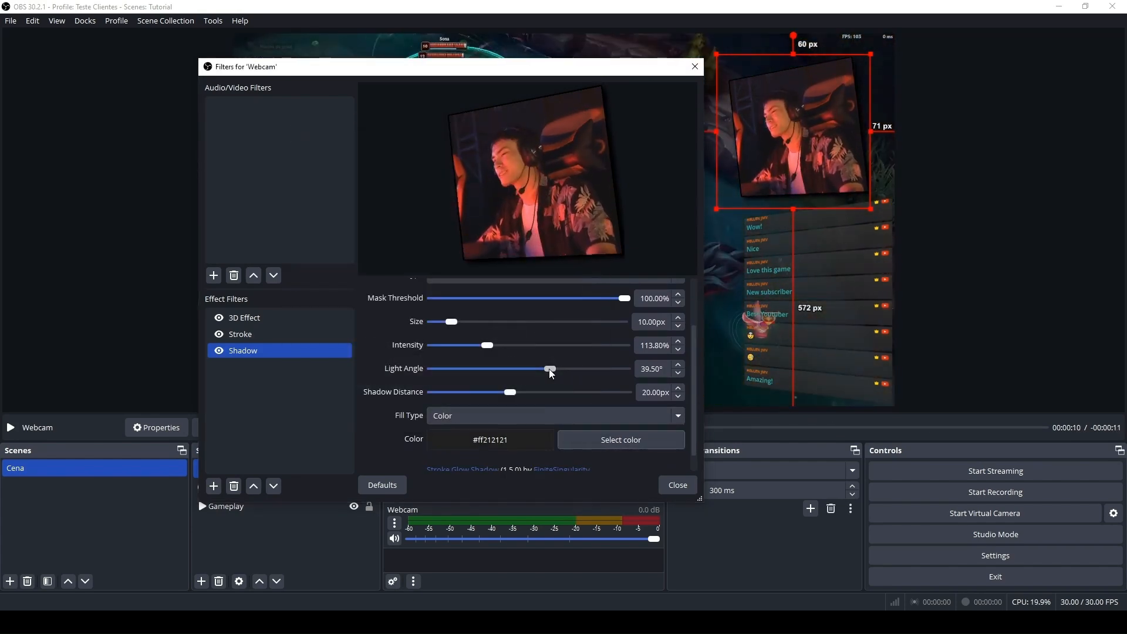
{"action": "left_click_drag", "start_coordinate": [548, 369], "coordinate": [548, 369]}
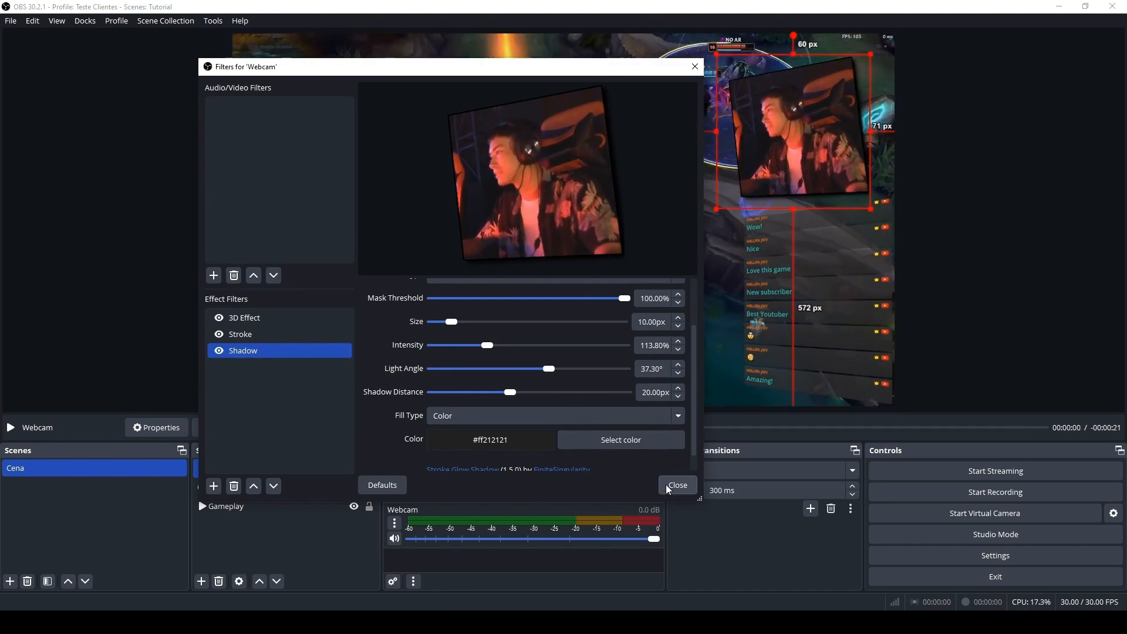
{"action": "left_click", "coordinate": [676, 485]}
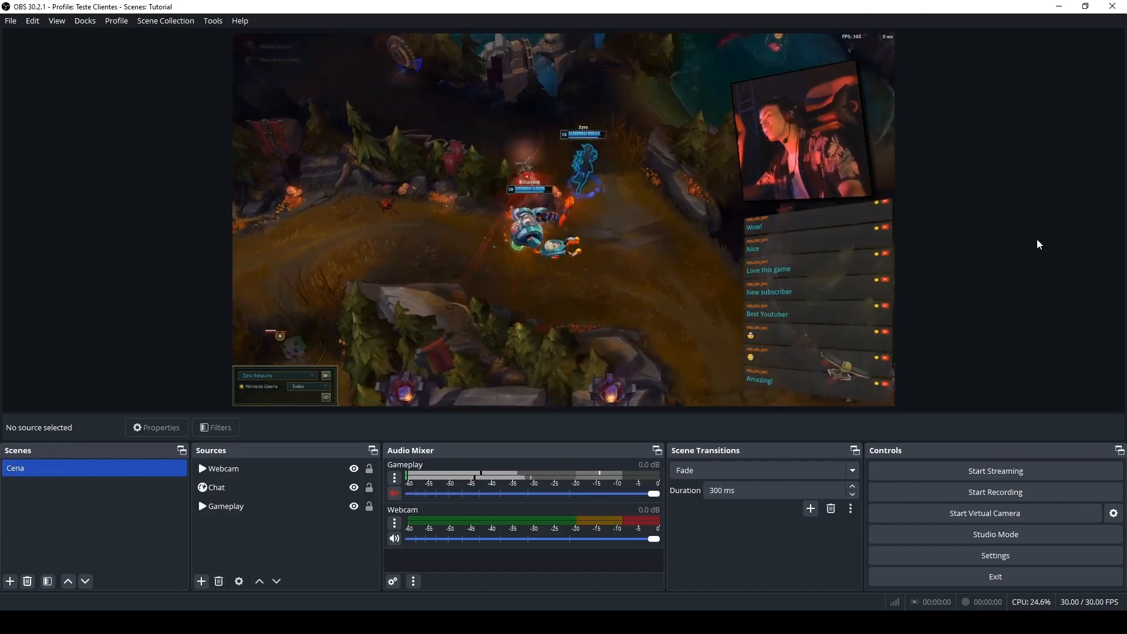